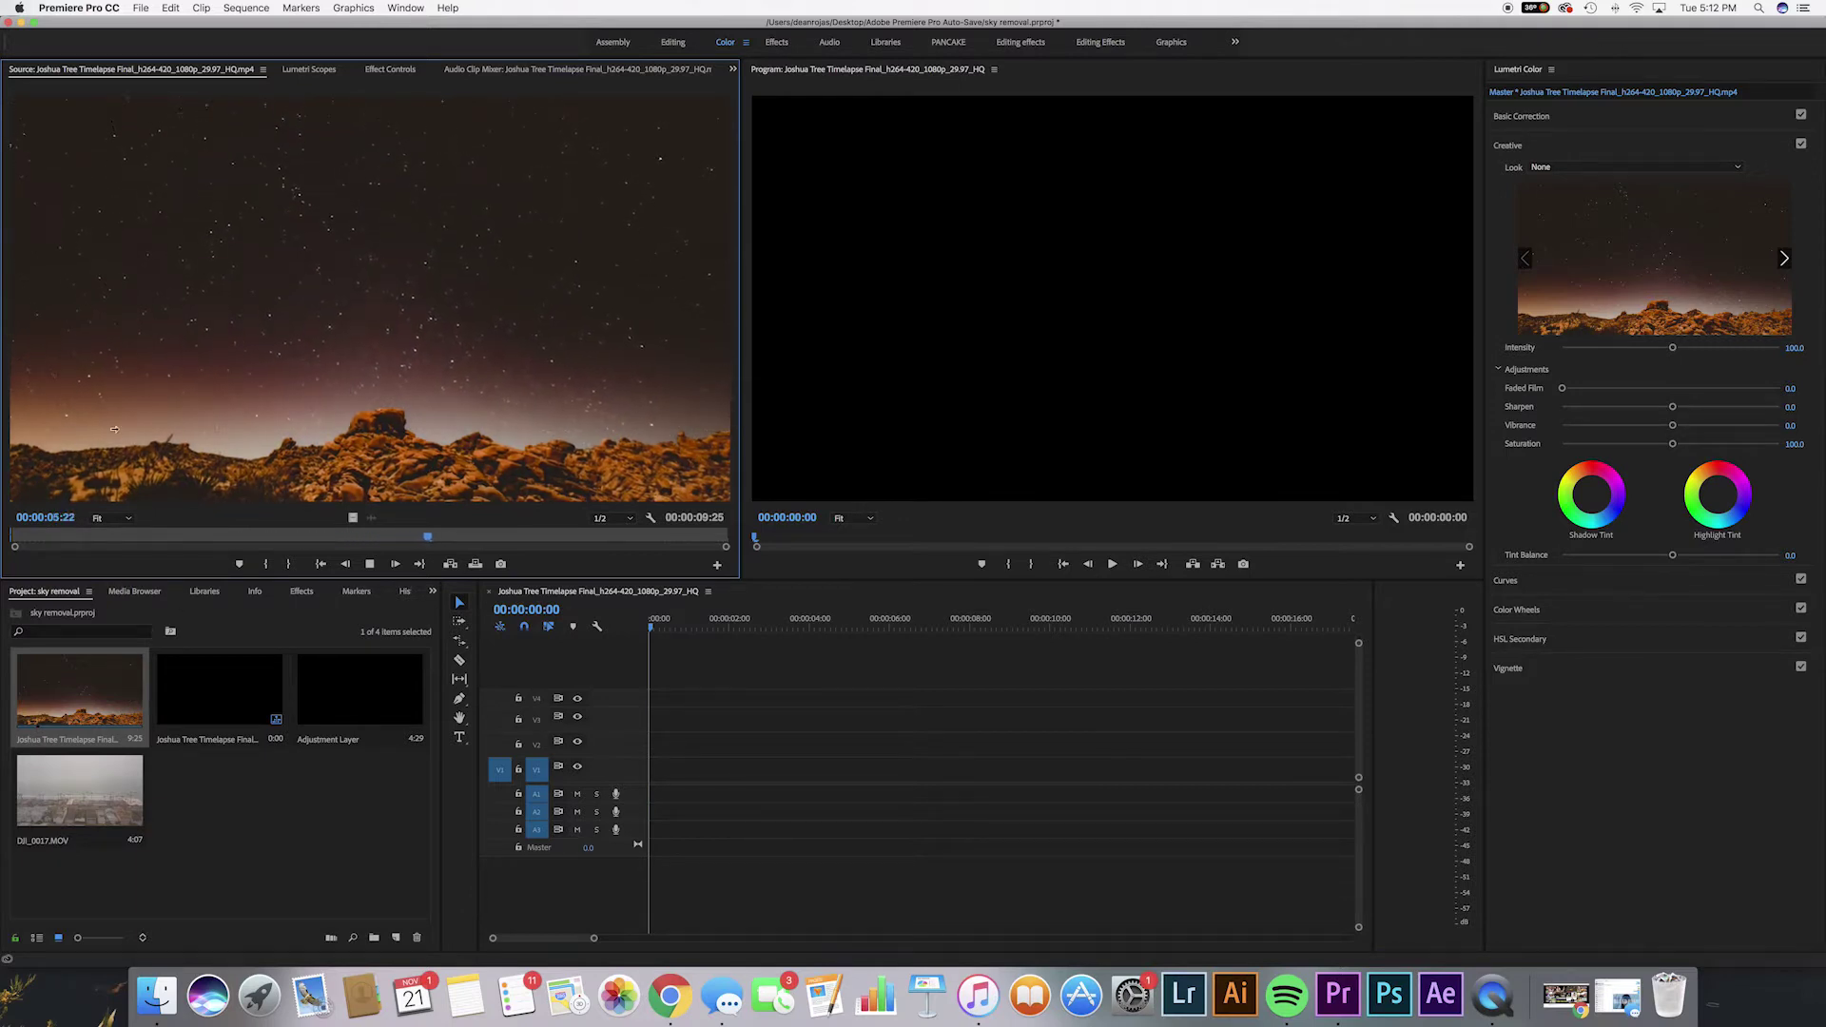
# Preview DJI_0017.MOV from its start in the Source monitor and drop it into the sequence
pyautogui.doubleClick(57, 782)
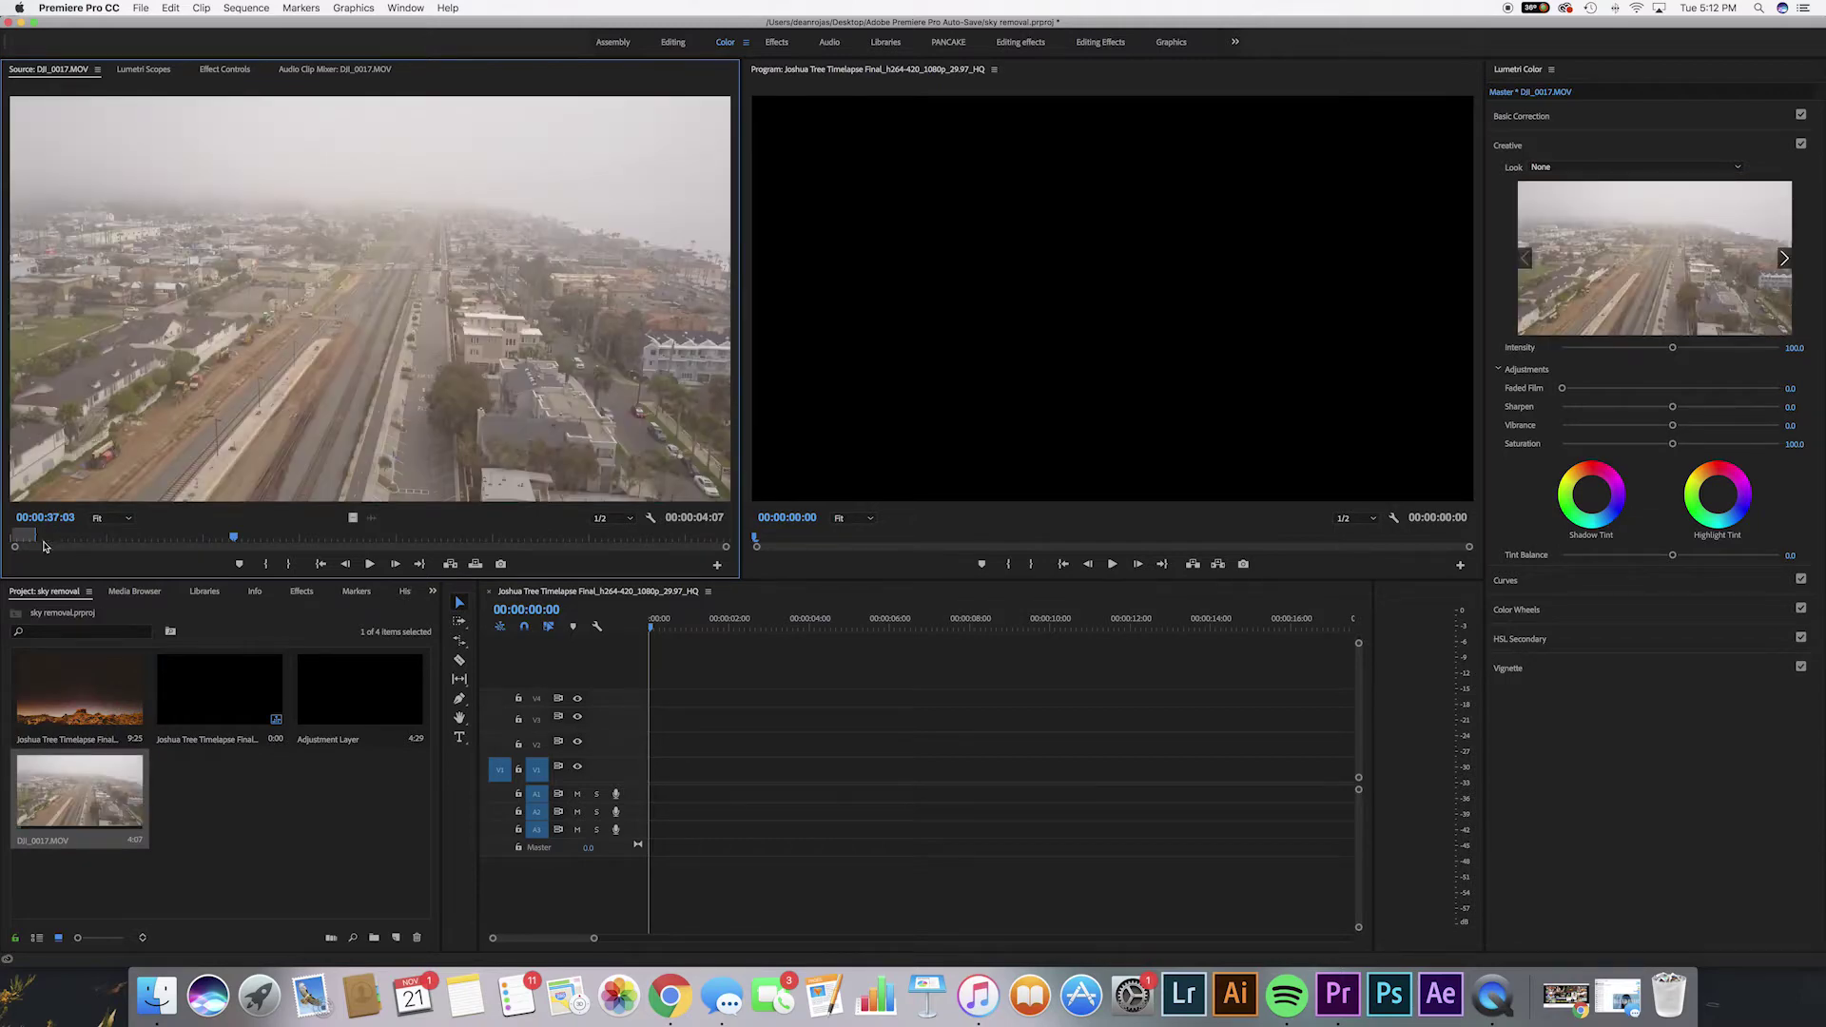
pyautogui.moveTo(43, 542); pyautogui.dragTo(3, 542)
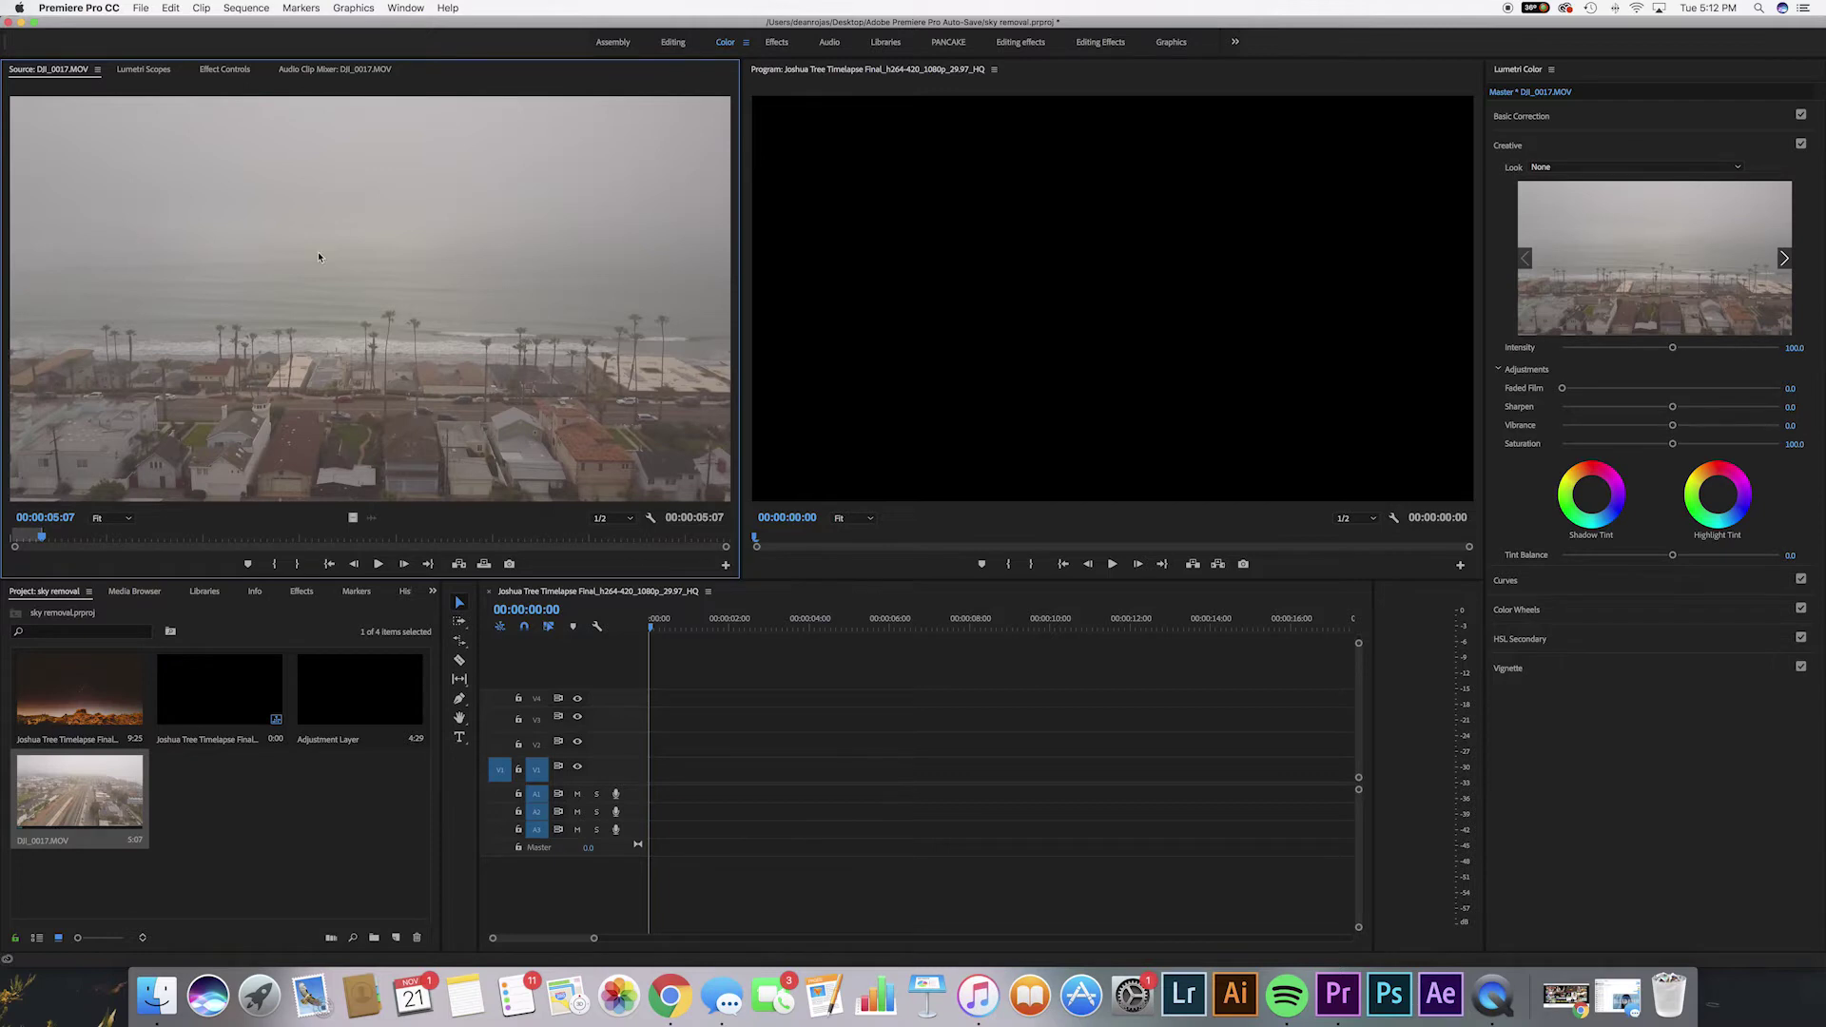
pyautogui.moveTo(279, 339); pyautogui.dragTo(650, 769)
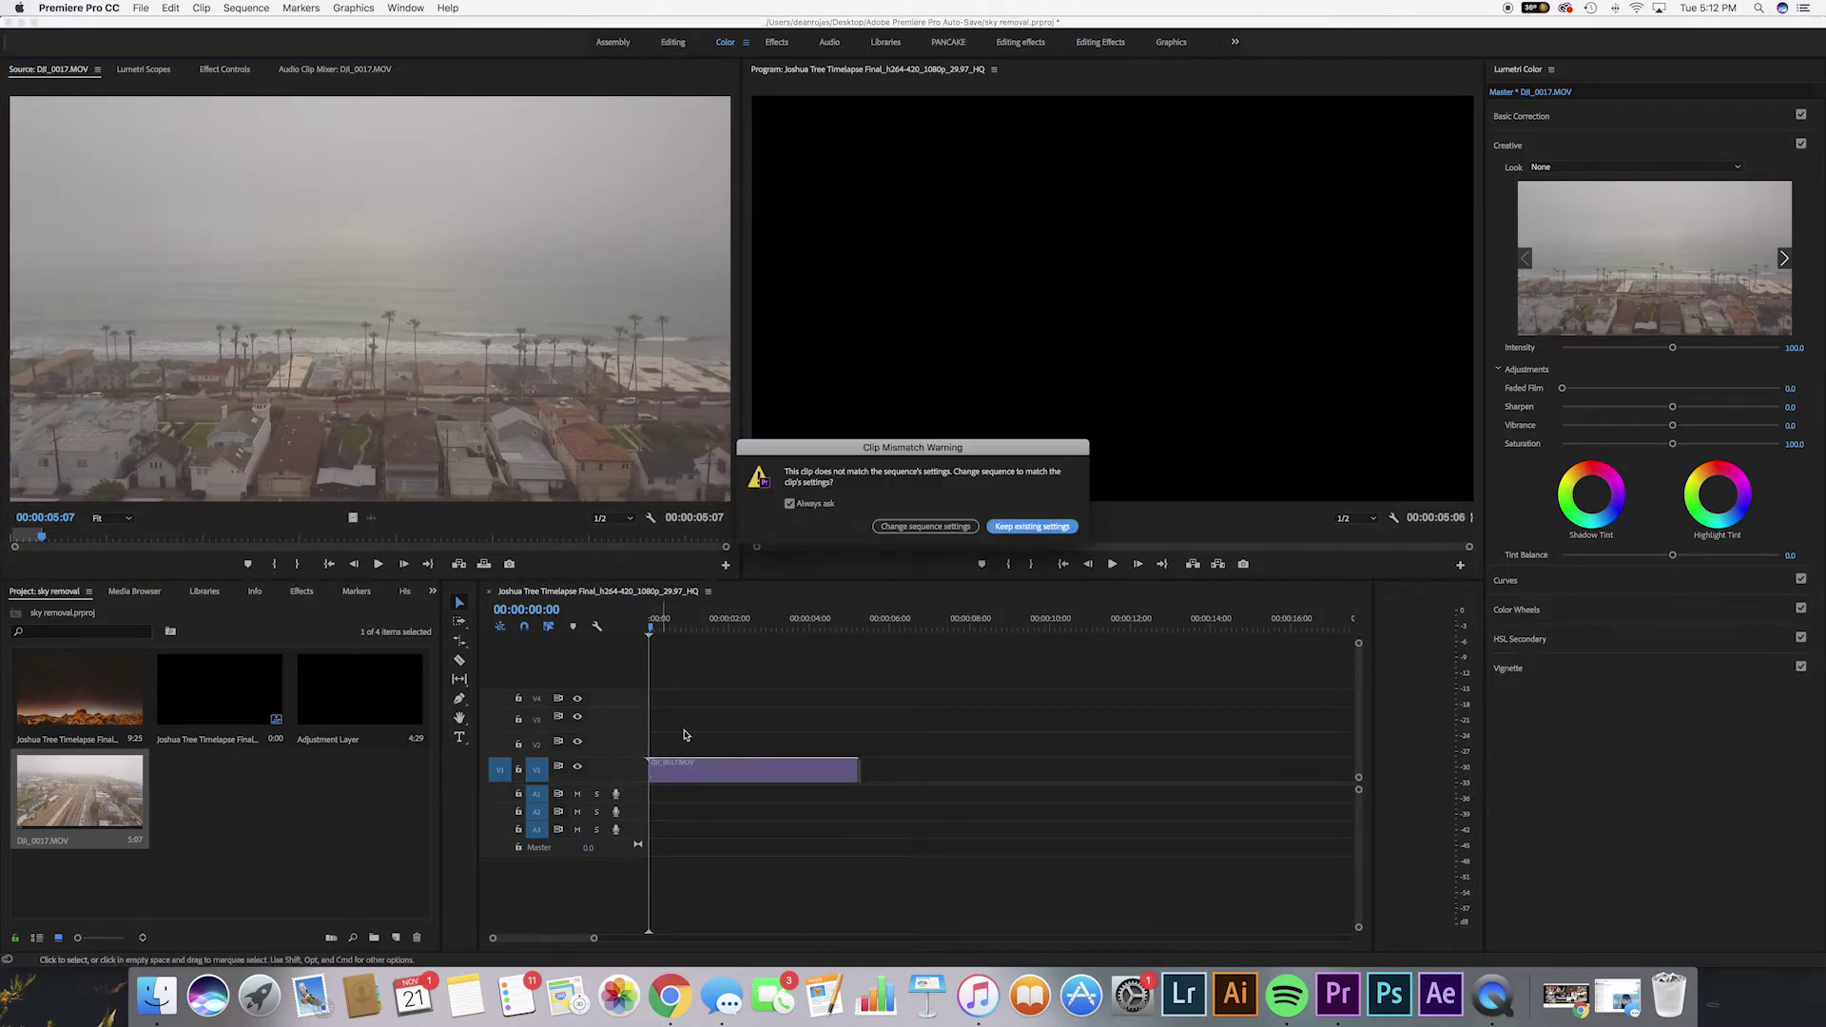
# Keep the existing sequence settings and stack the Joshua Tree timelapse on V2 above the drone clip
pyautogui.click(924, 526)
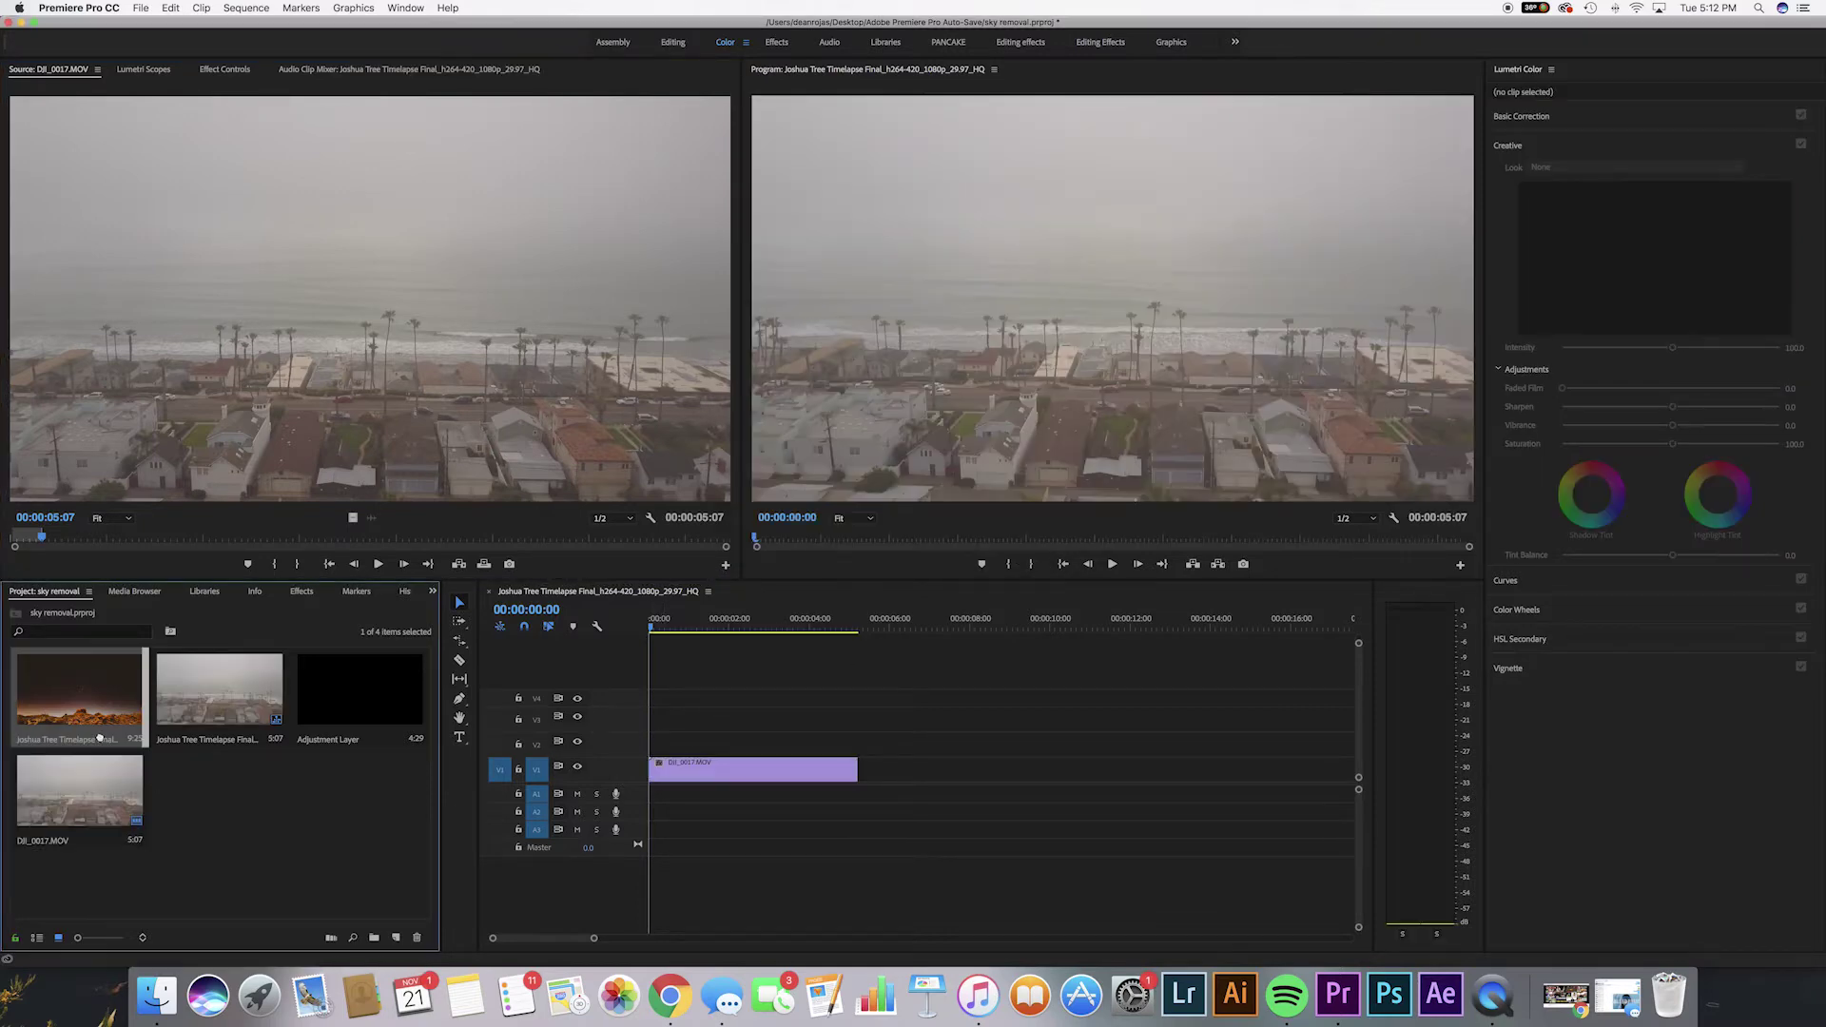
pyautogui.click(763, 778)
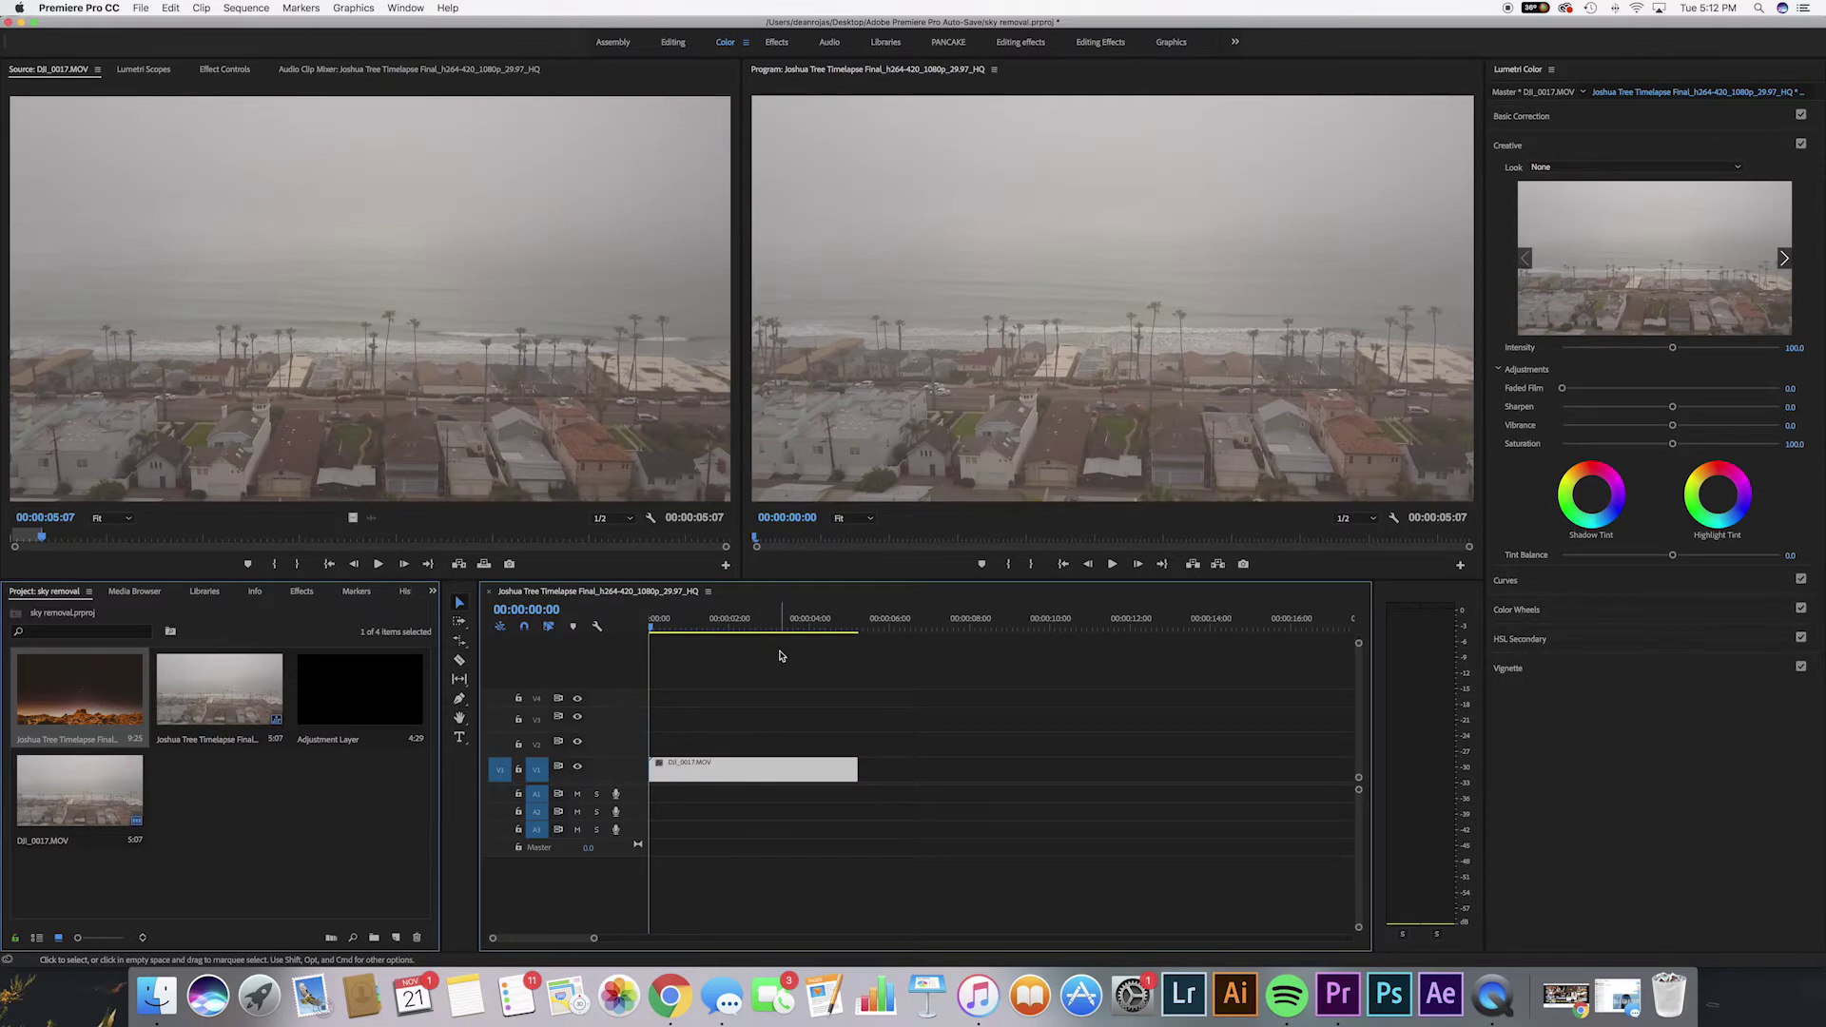
pyautogui.moveTo(43, 682); pyautogui.dragTo(616, 758)
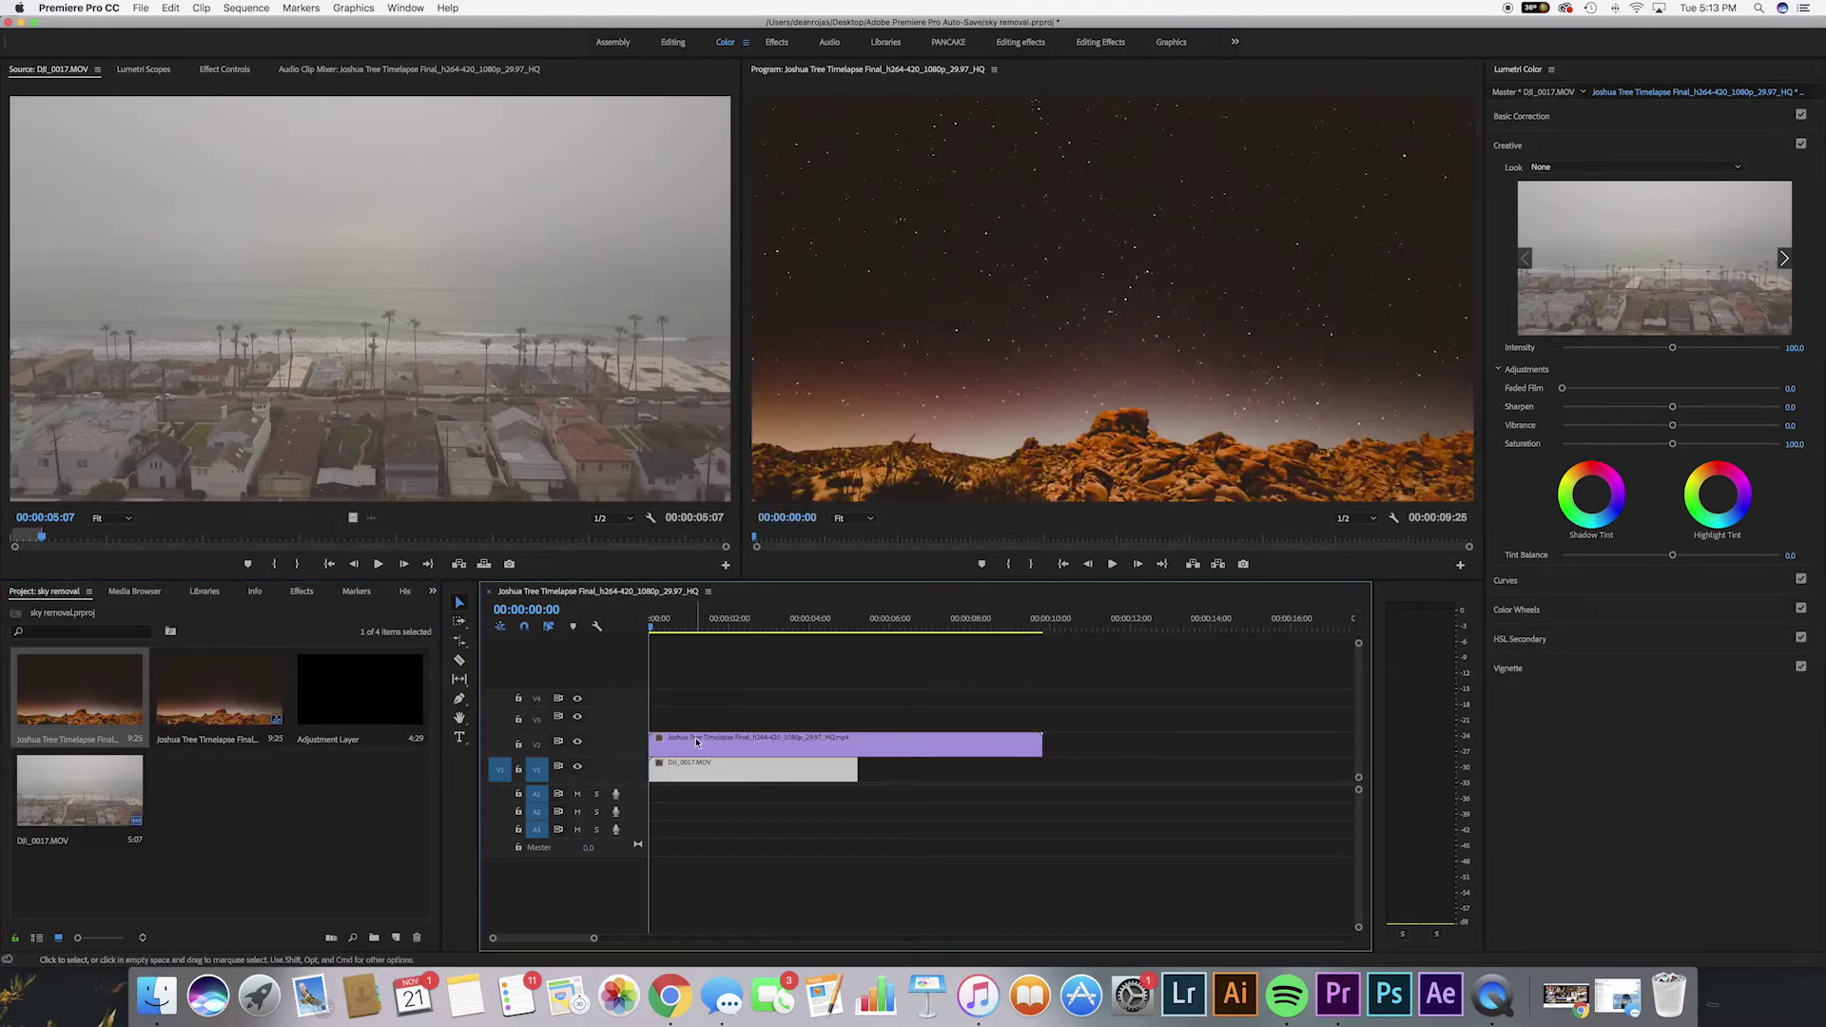
# At 00:00:00:14, toggle V2 output off and on to compare, then select the timelapse's effect settings
pyautogui.click(697, 767)
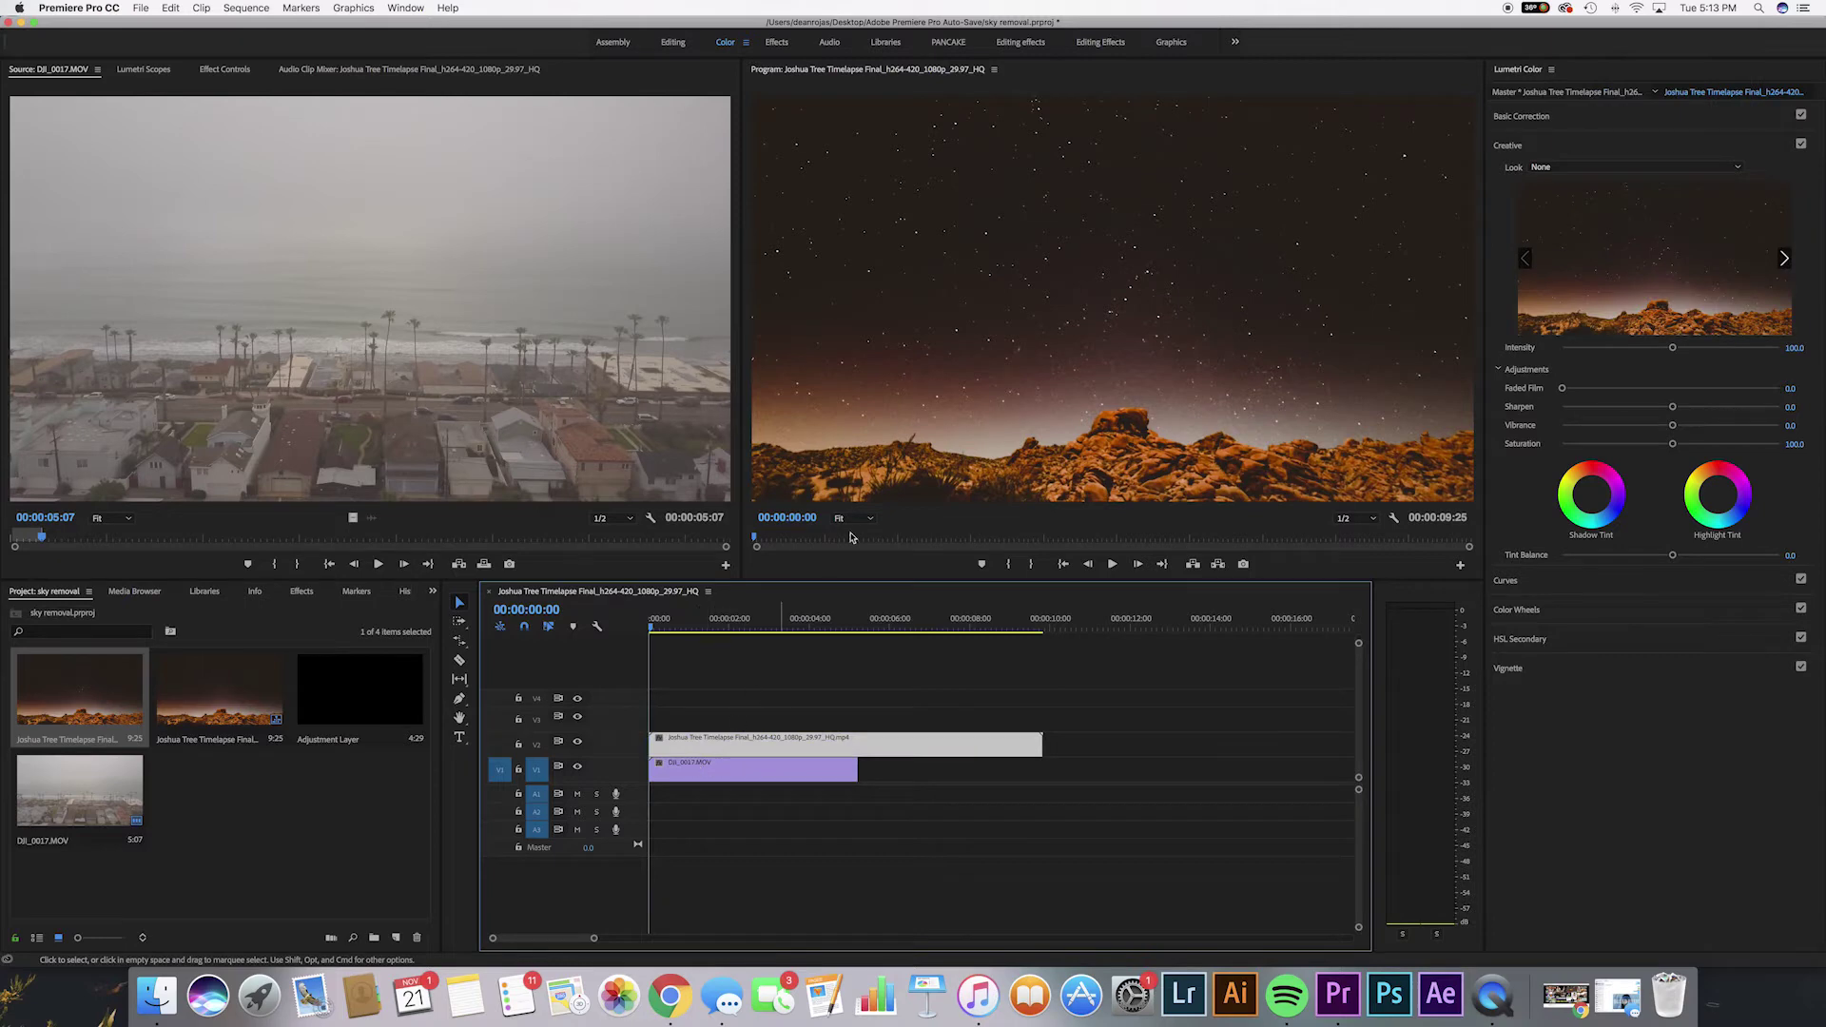
pyautogui.click(667, 625)
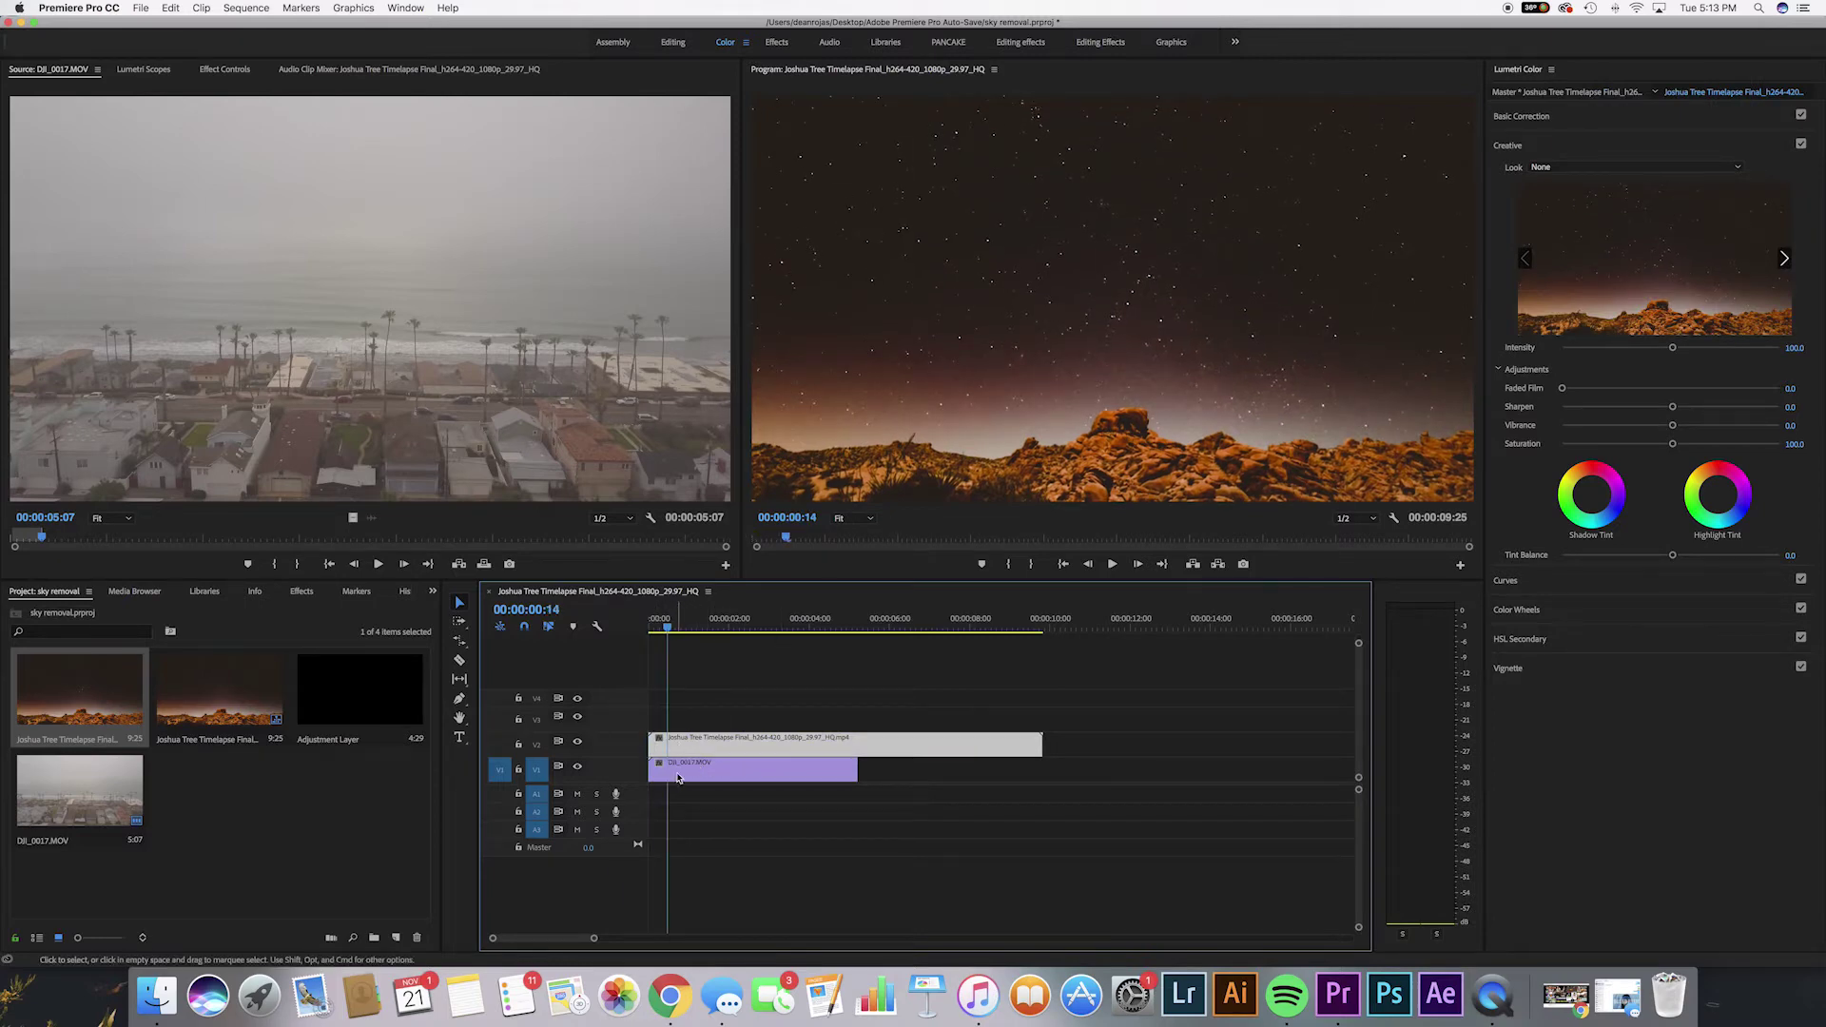
pyautogui.click(678, 778)
pyautogui.click(578, 743)
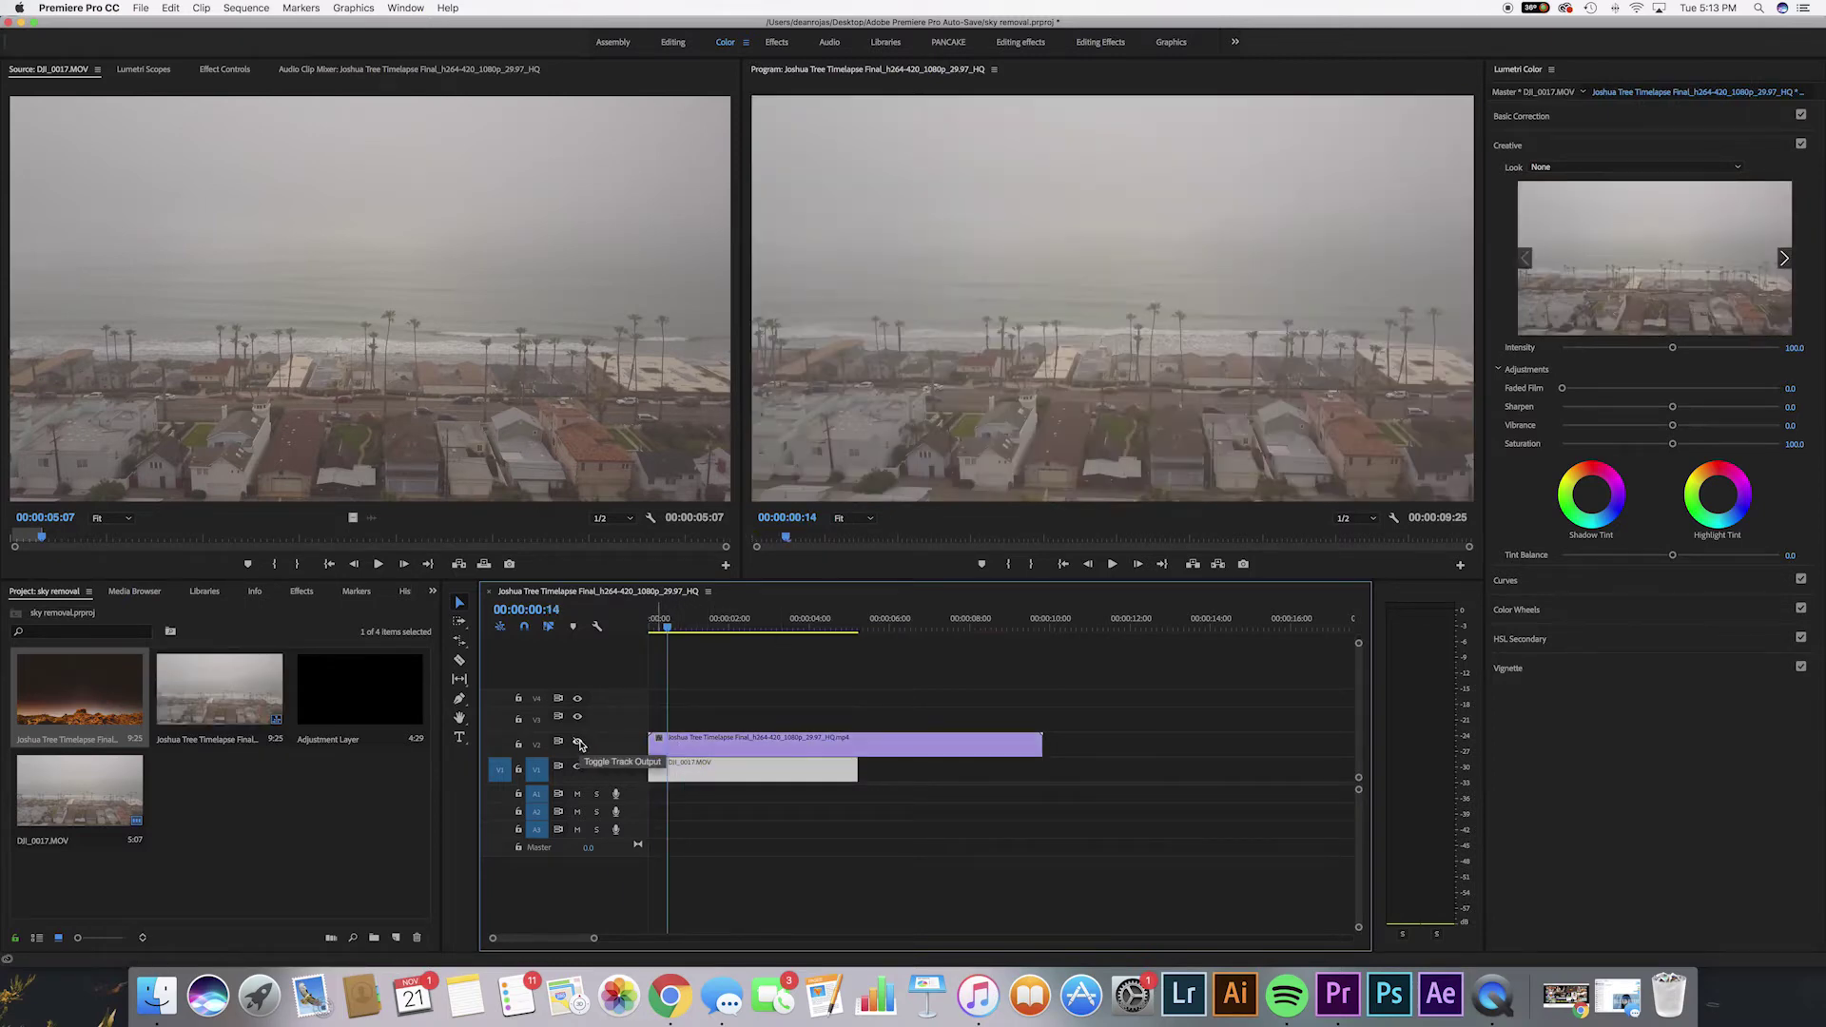
pyautogui.click(578, 742)
pyautogui.click(723, 744)
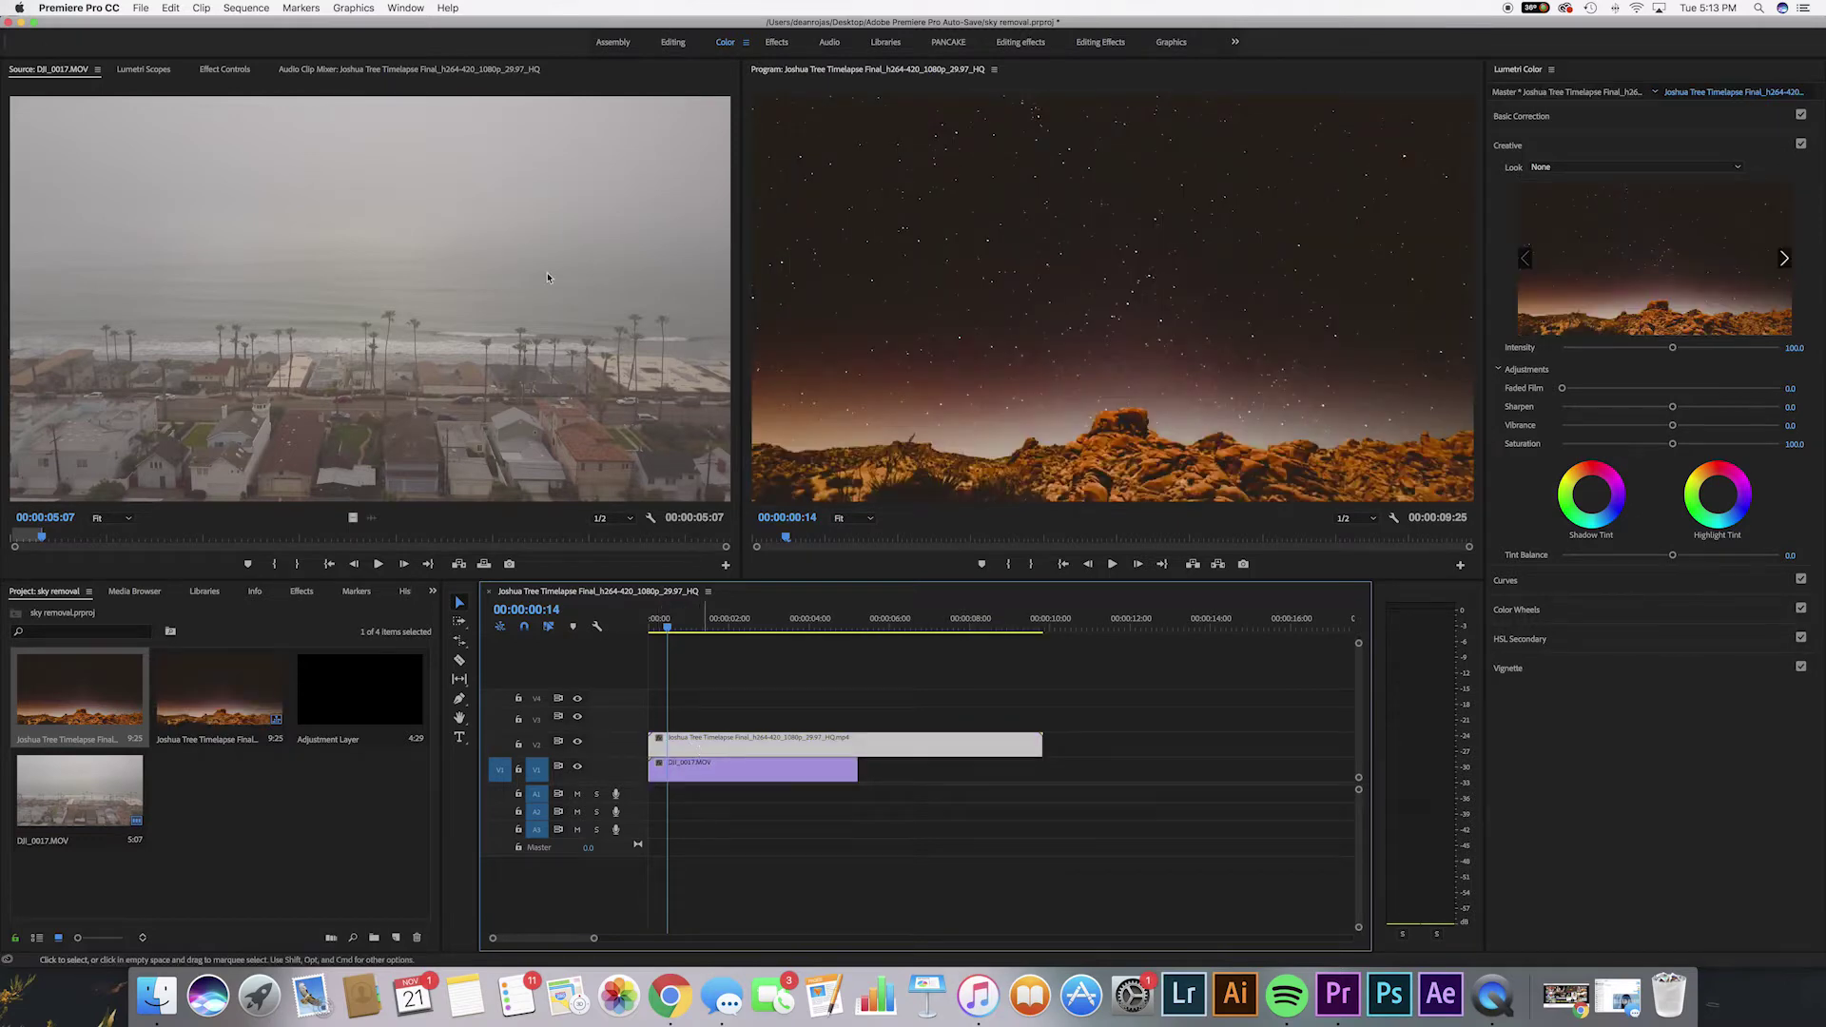
pyautogui.click(227, 69)
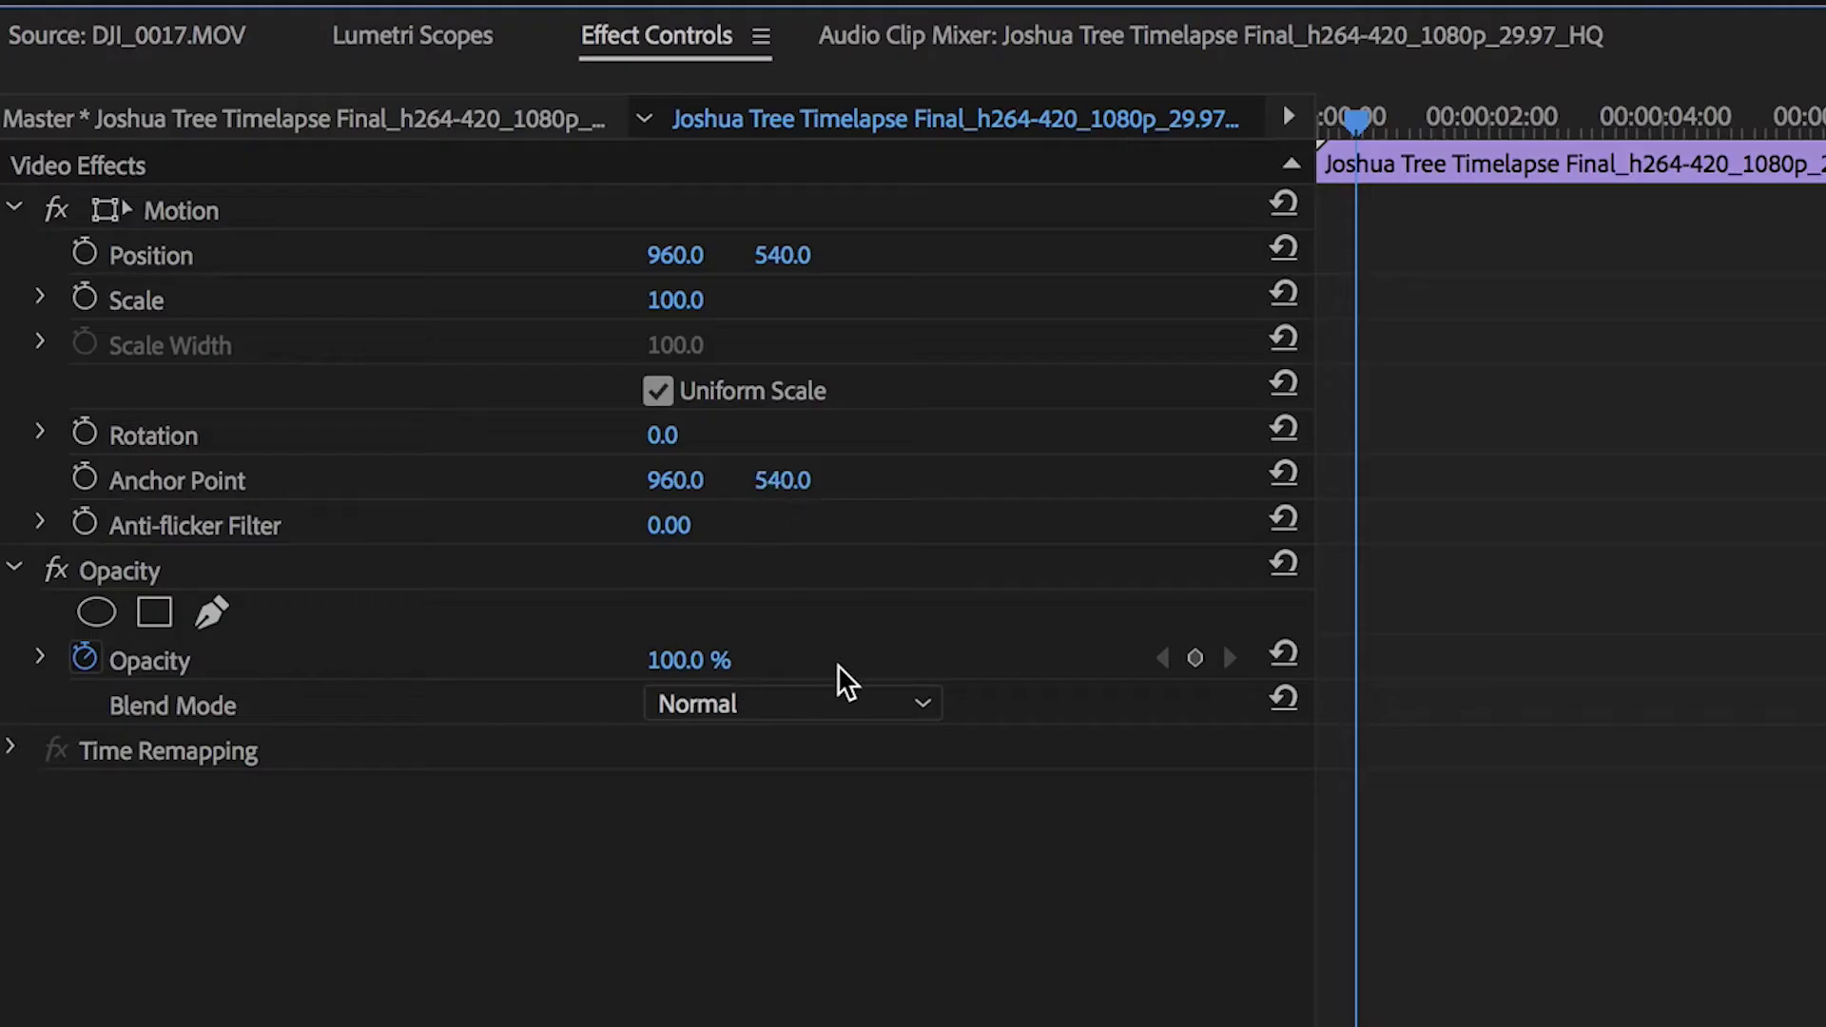
# Set the timelapse to 44% opacity and Position Y 495, and zoom the Program monitor to 50%
pyautogui.moveTo(687, 666); pyautogui.dragTo(571, 665)
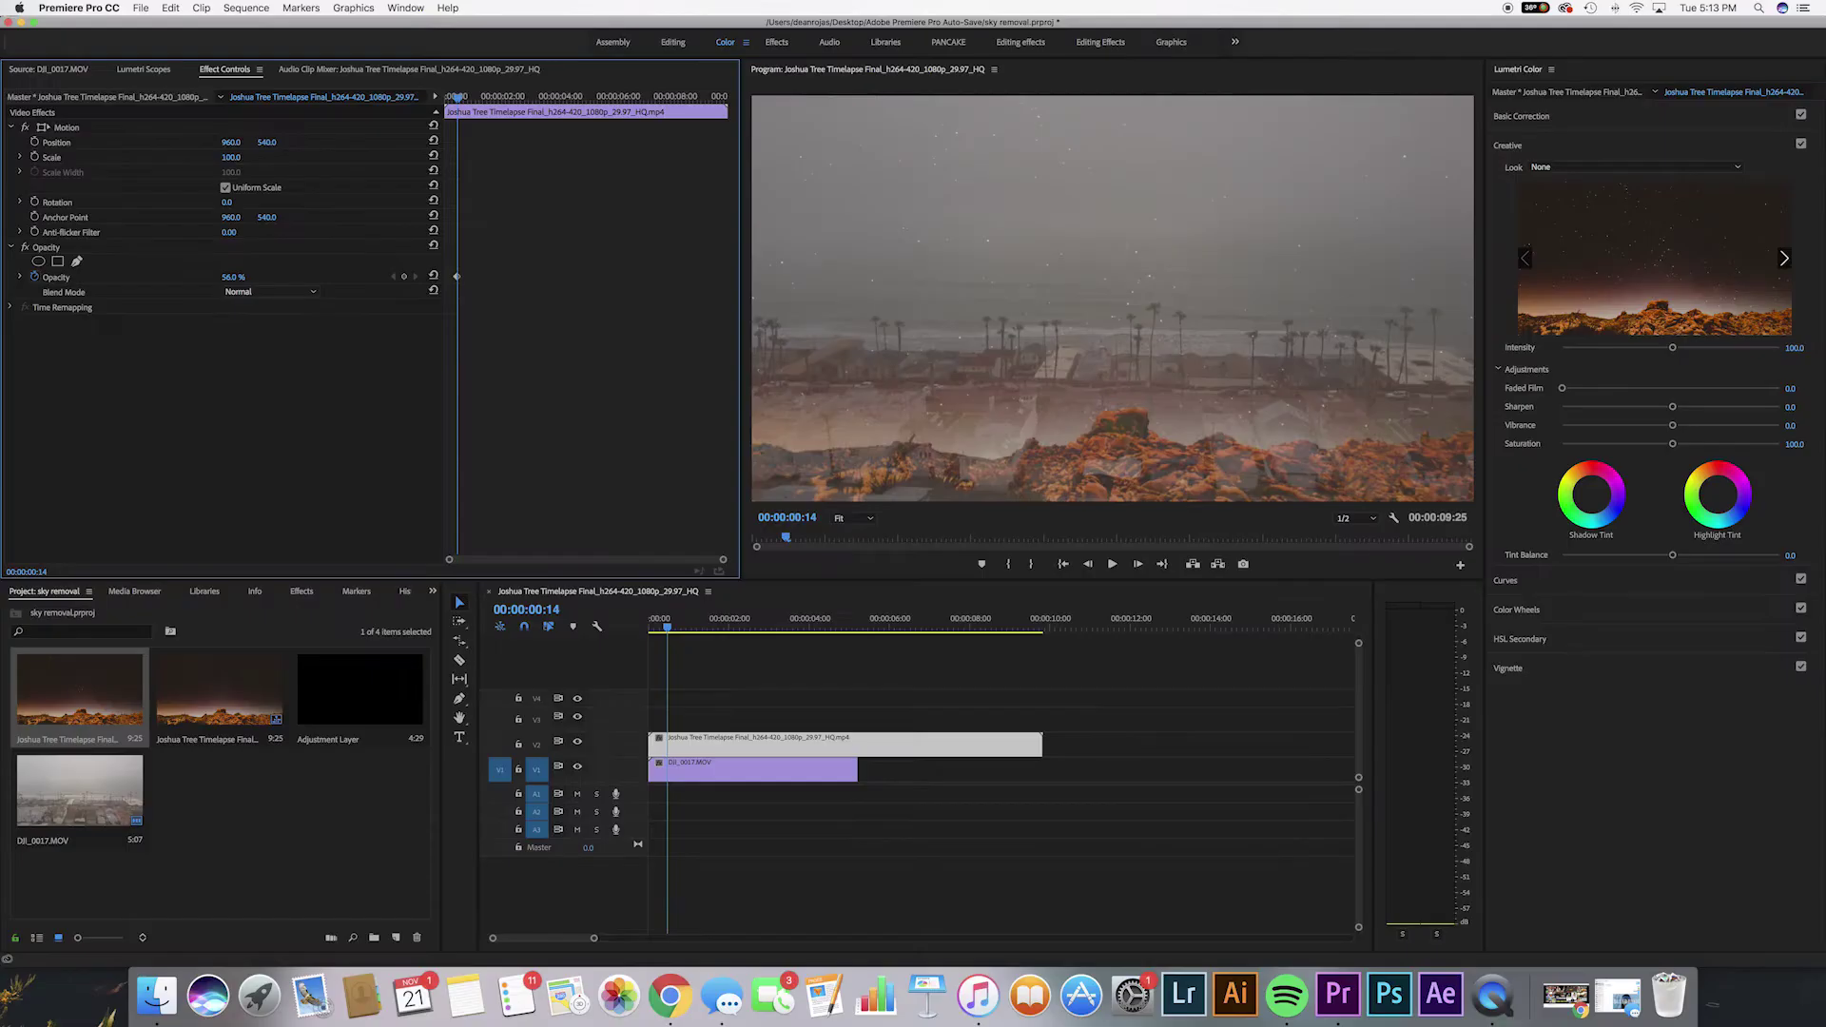
pyautogui.moveTo(234, 276); pyautogui.dragTo(226, 276)
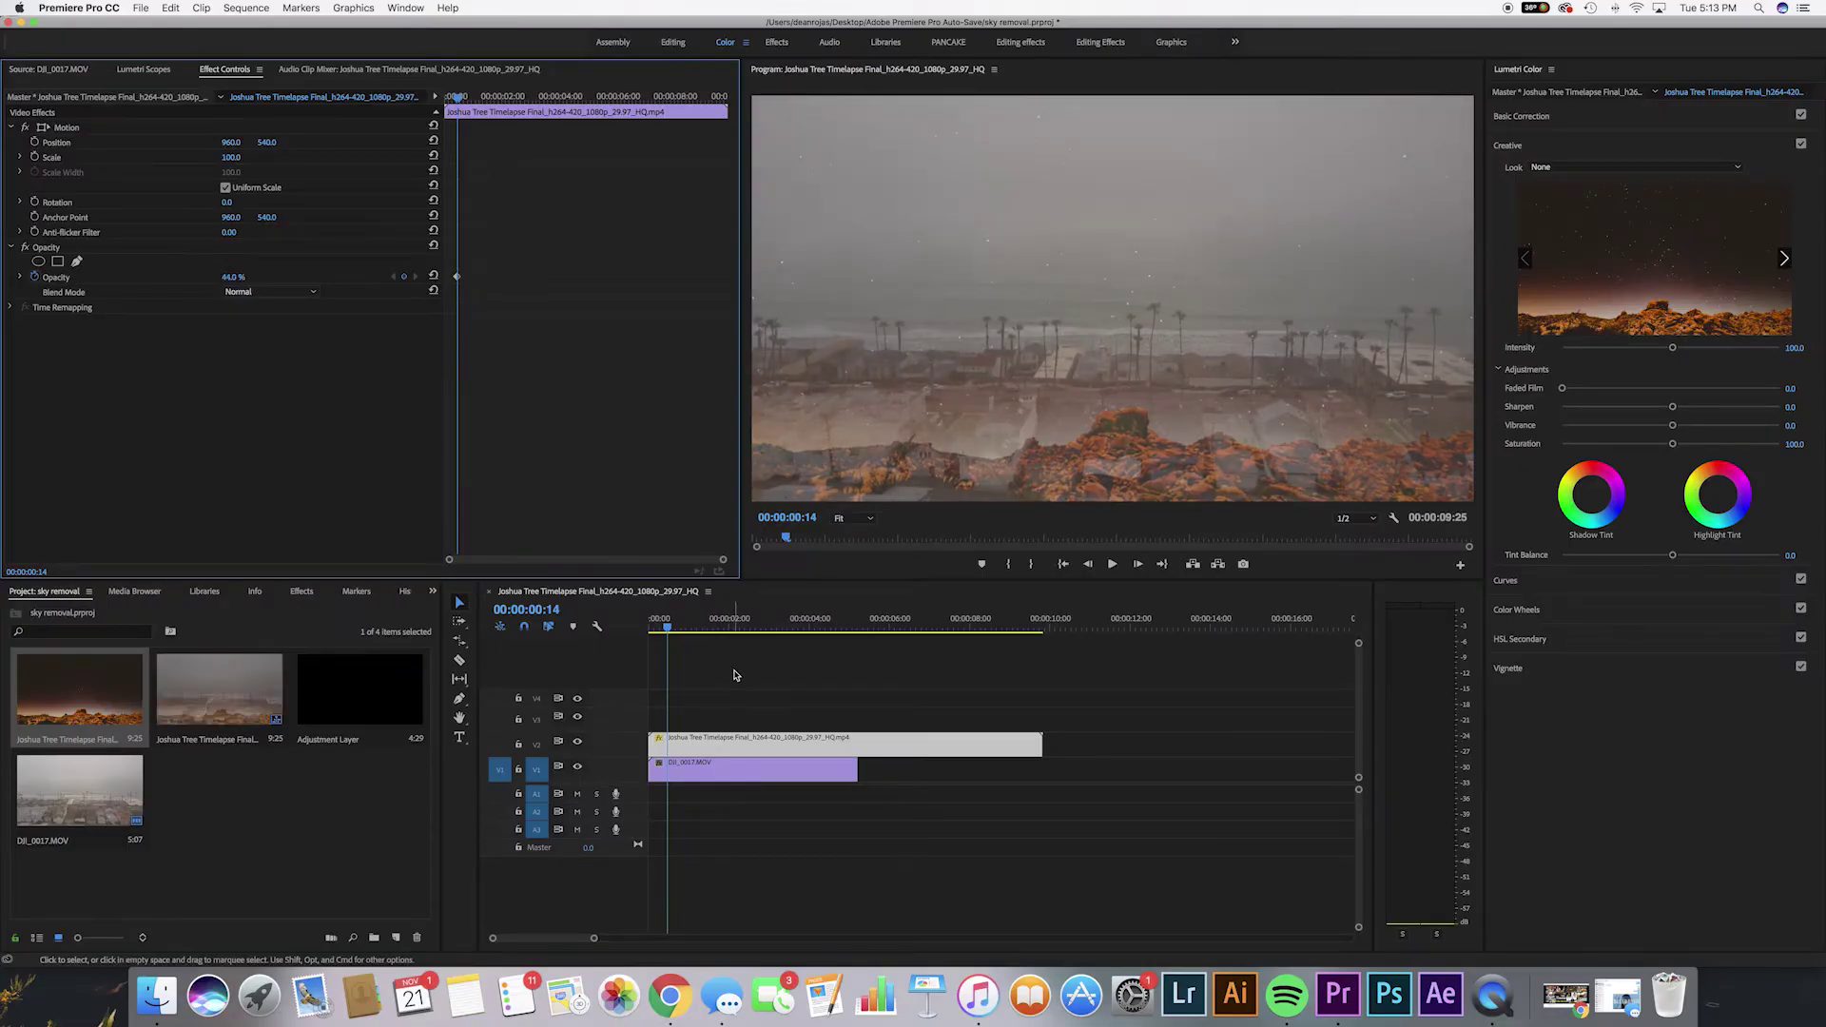
pyautogui.moveTo(266, 141)
pyautogui.mouseDown()
pyautogui.moveTo(284, 141)
pyautogui.moveTo(245, 141)
pyautogui.mouseUp()
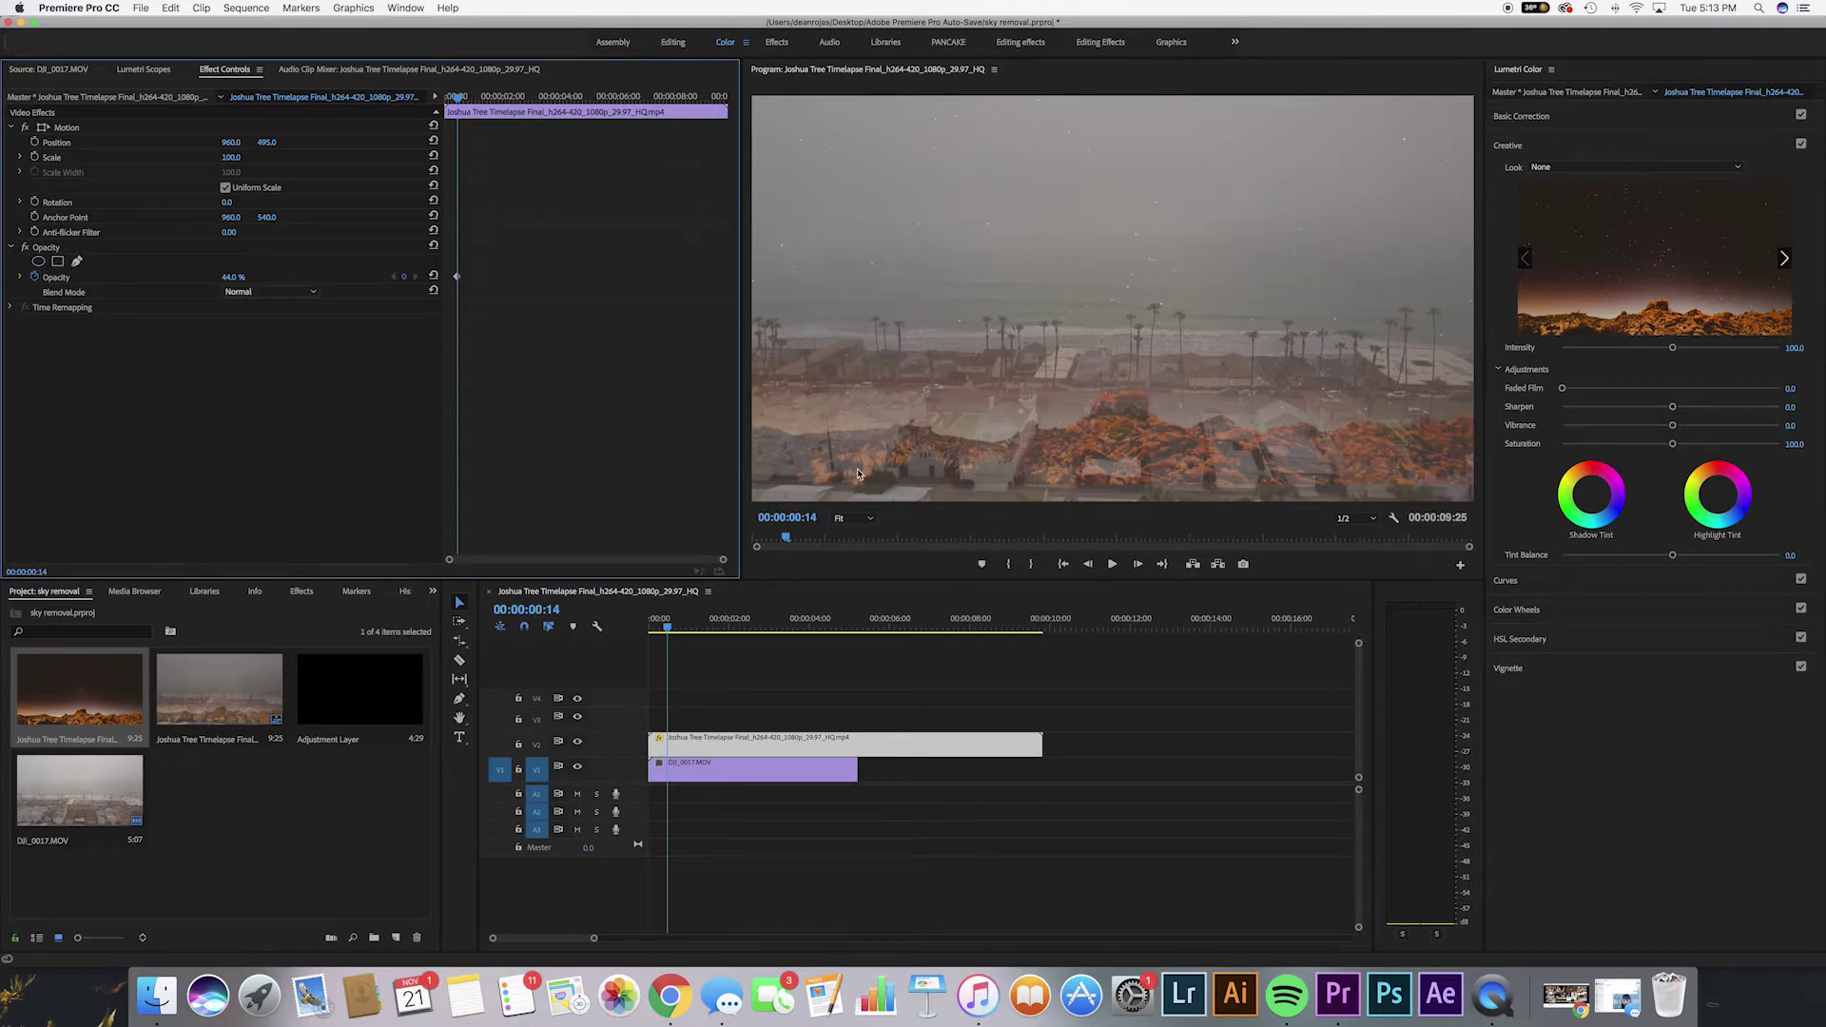
pyautogui.click(854, 518)
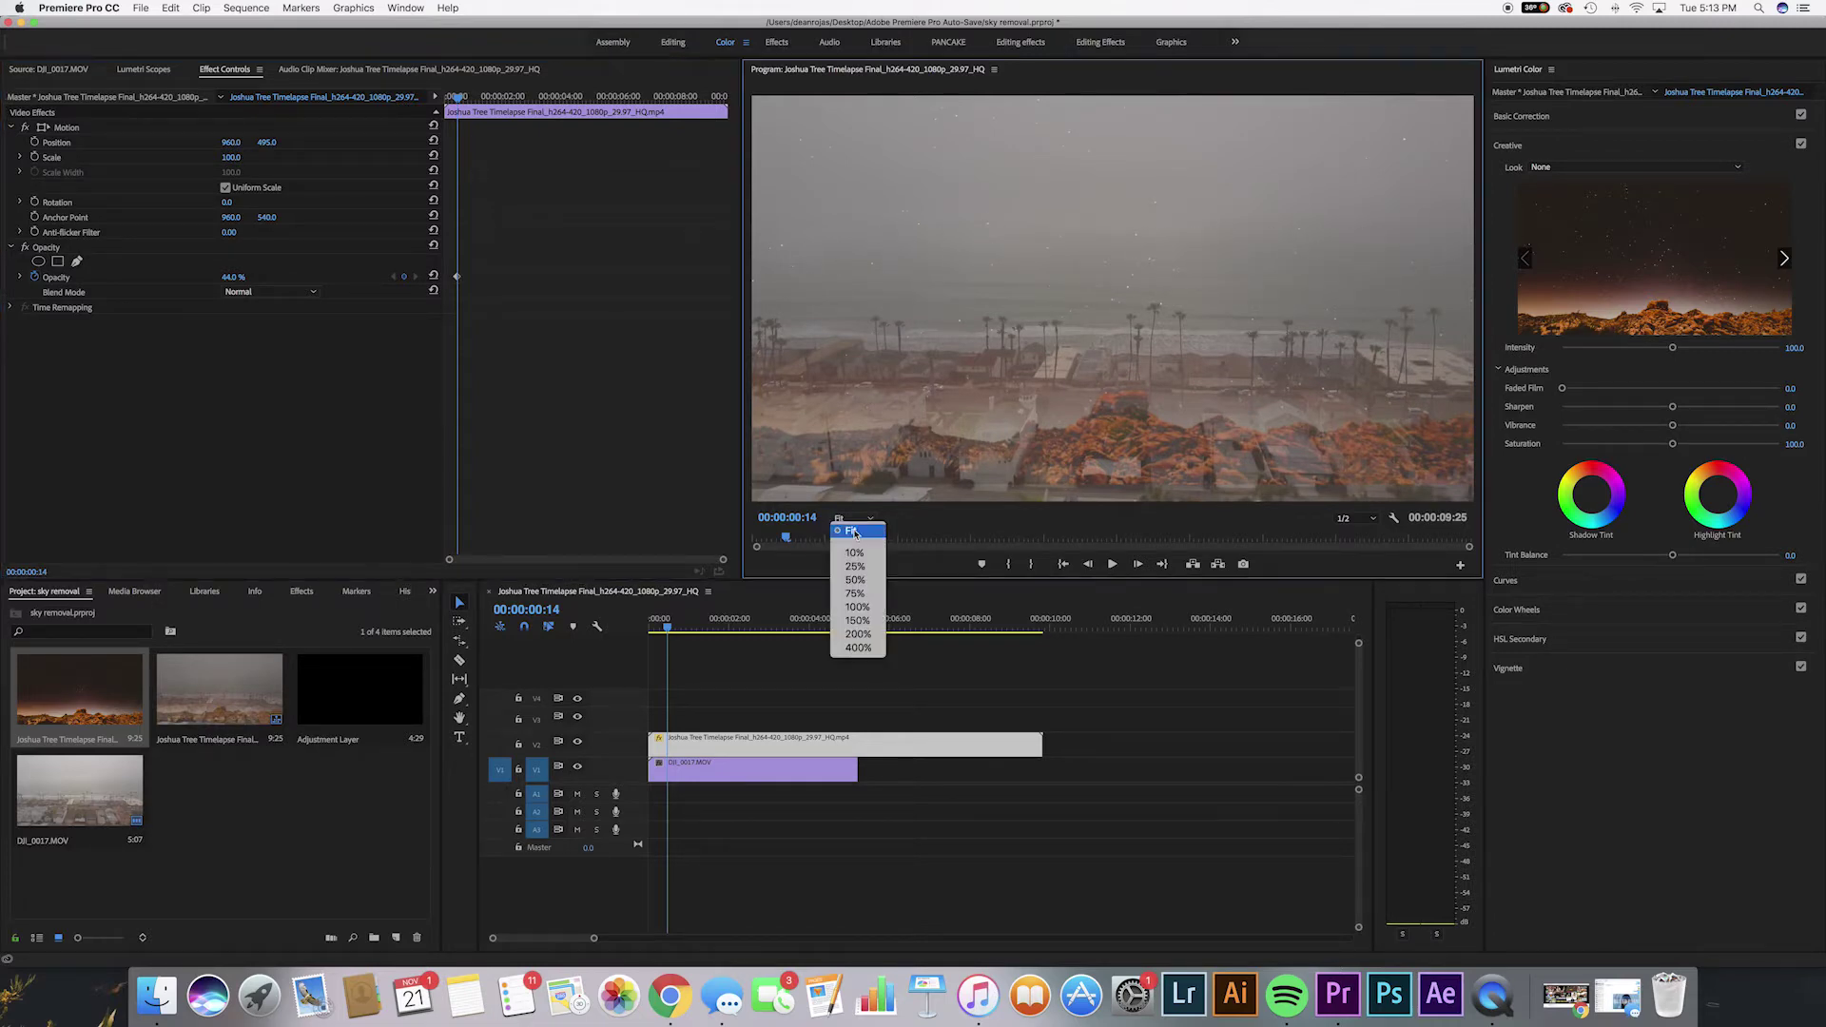
pyautogui.click(856, 580)
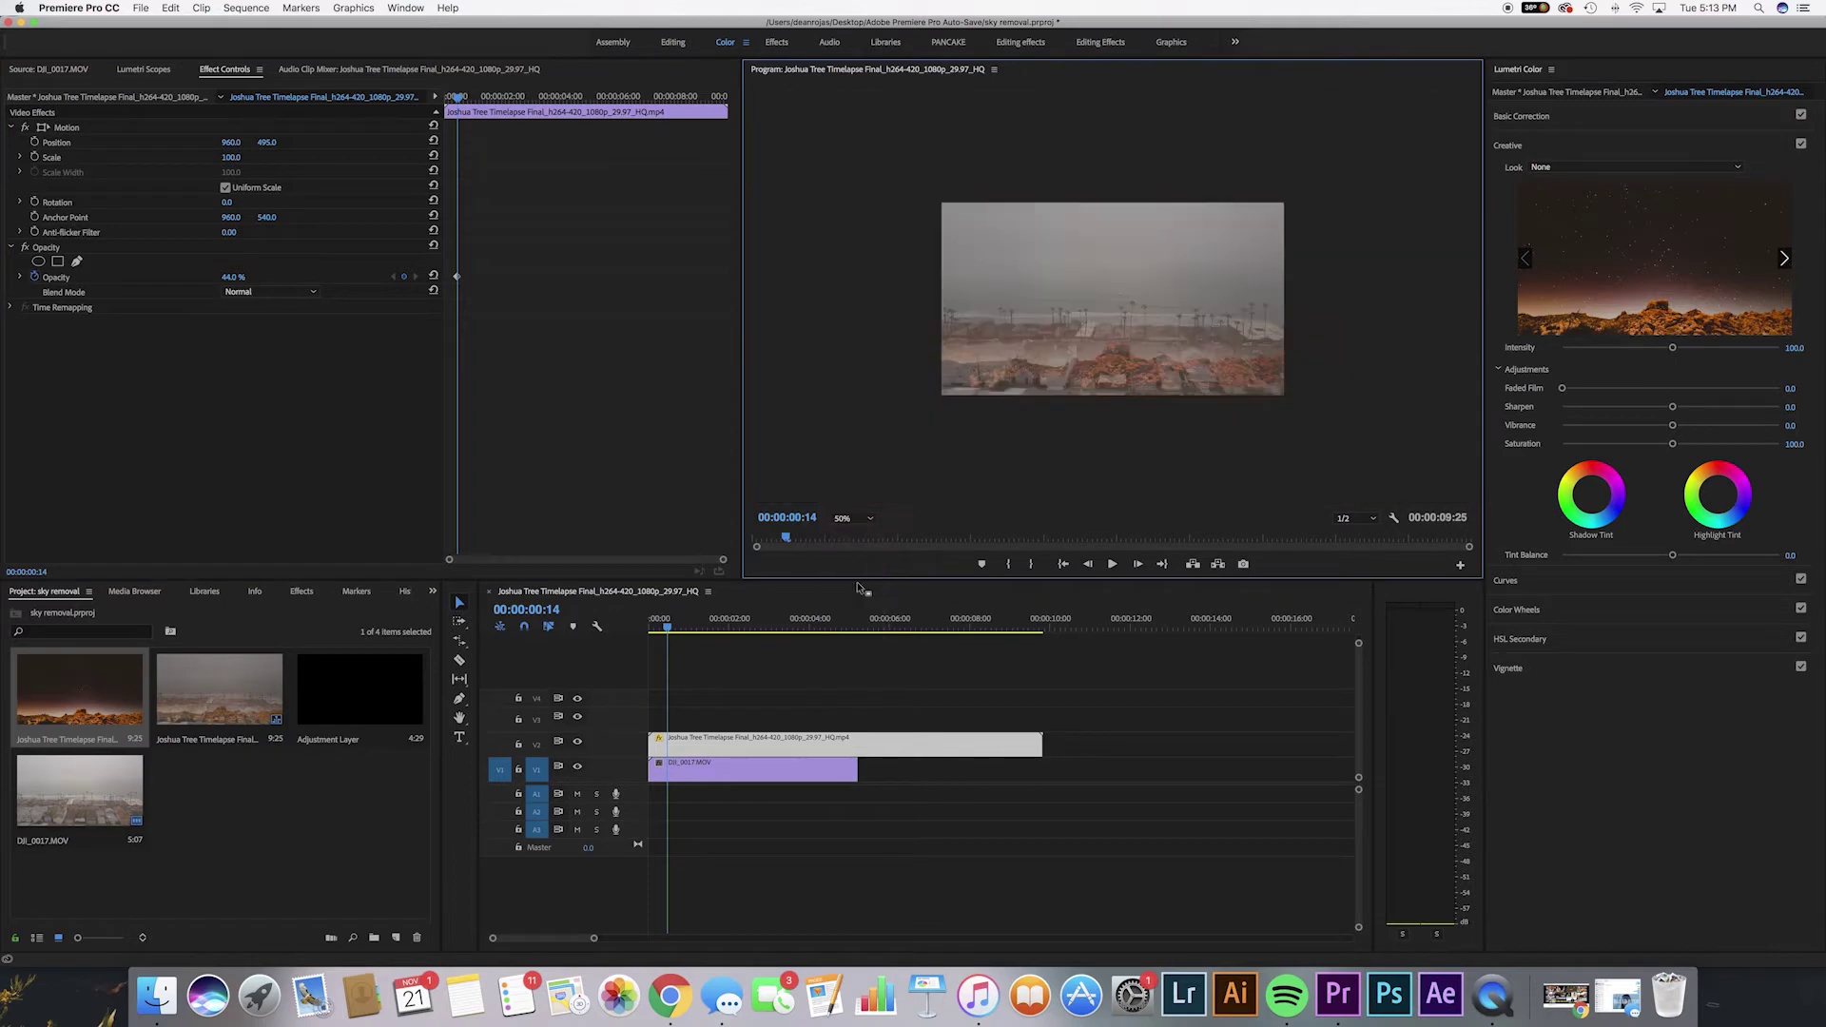
# Draw a pen mask on the timelapse tracing the horizon and enclosing the sky above it
pyautogui.click(78, 262)
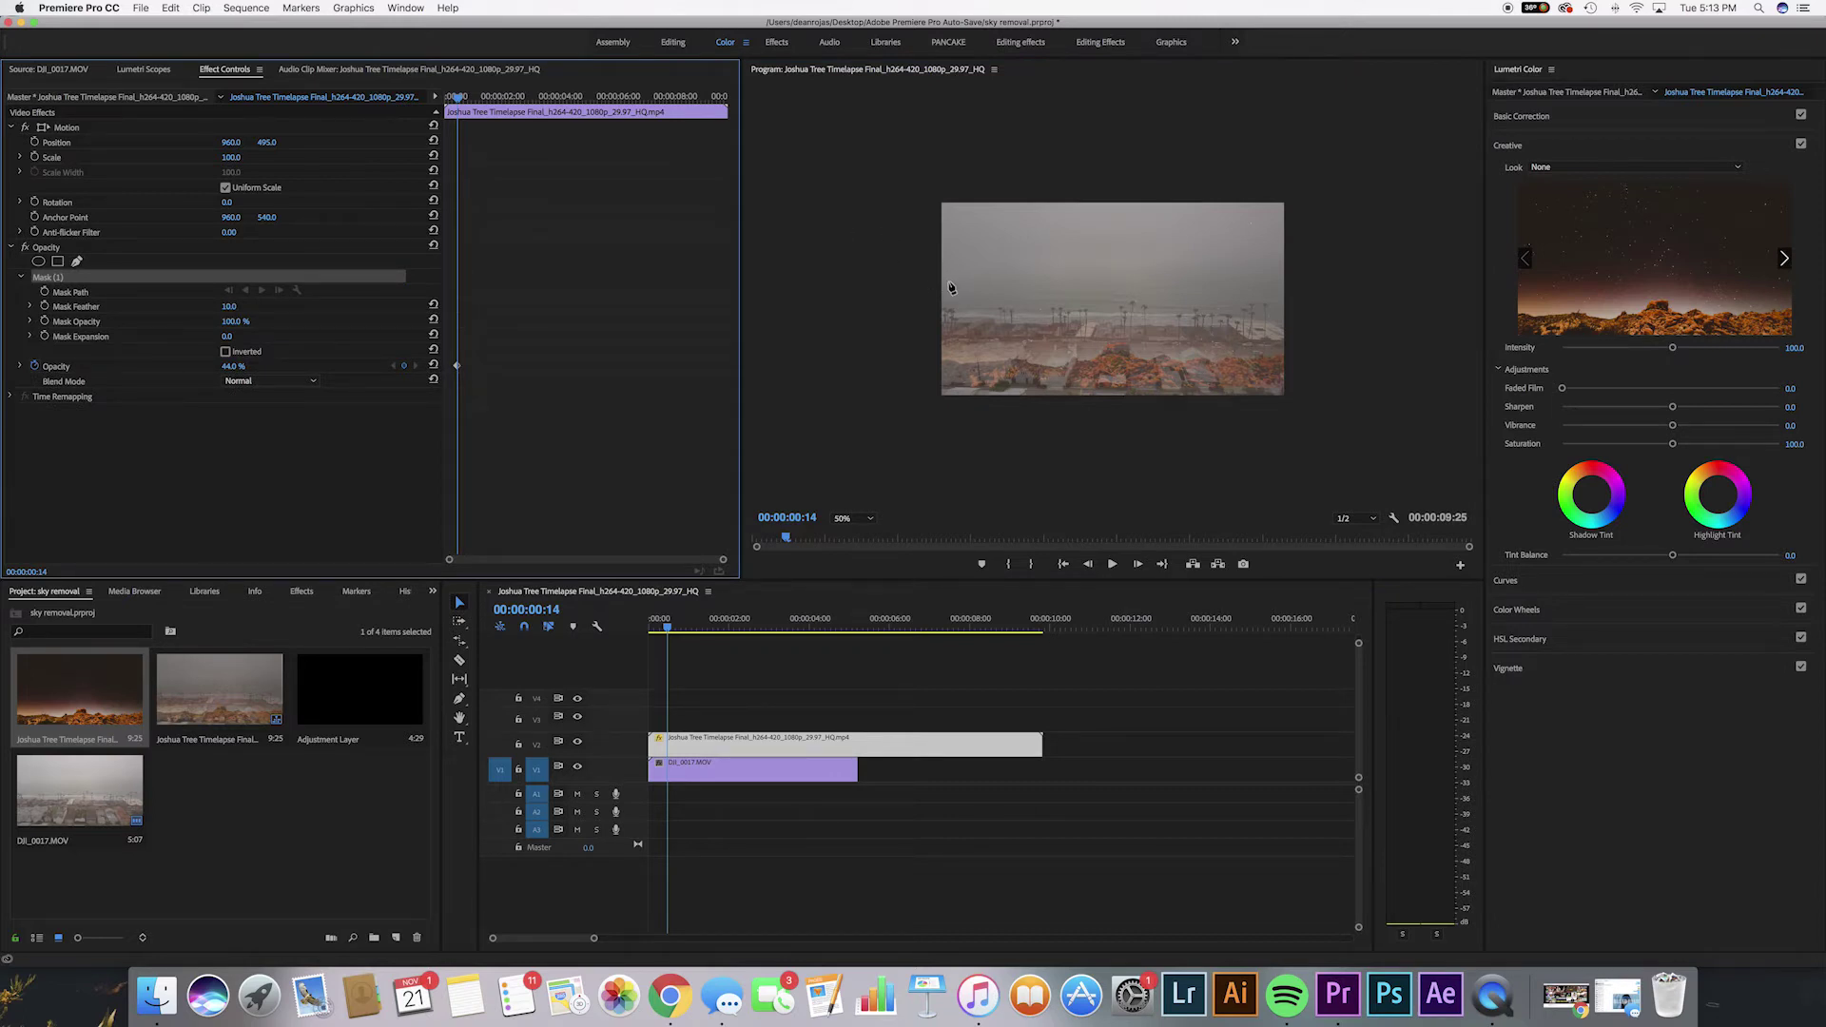
pyautogui.moveTo(919, 267); pyautogui.dragTo(976, 270)
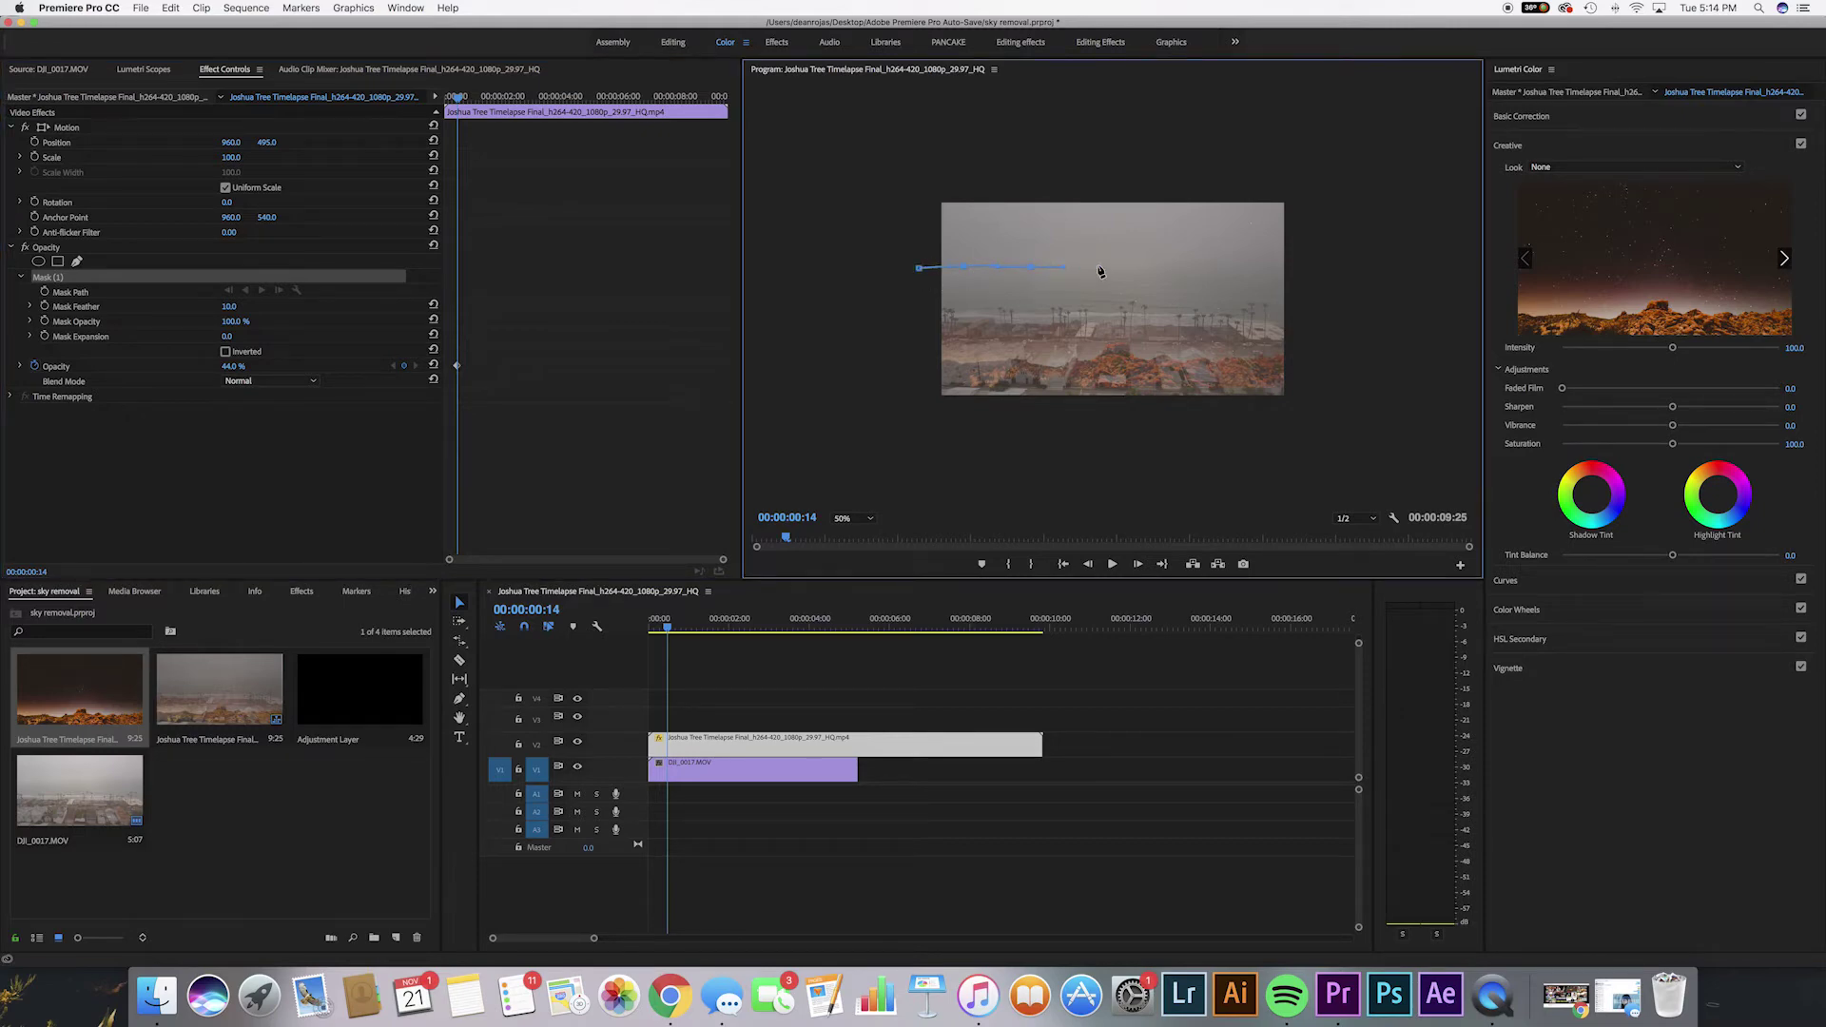
pyautogui.click(1179, 264)
pyautogui.click(1307, 270)
pyautogui.click(1323, 163)
pyautogui.click(887, 158)
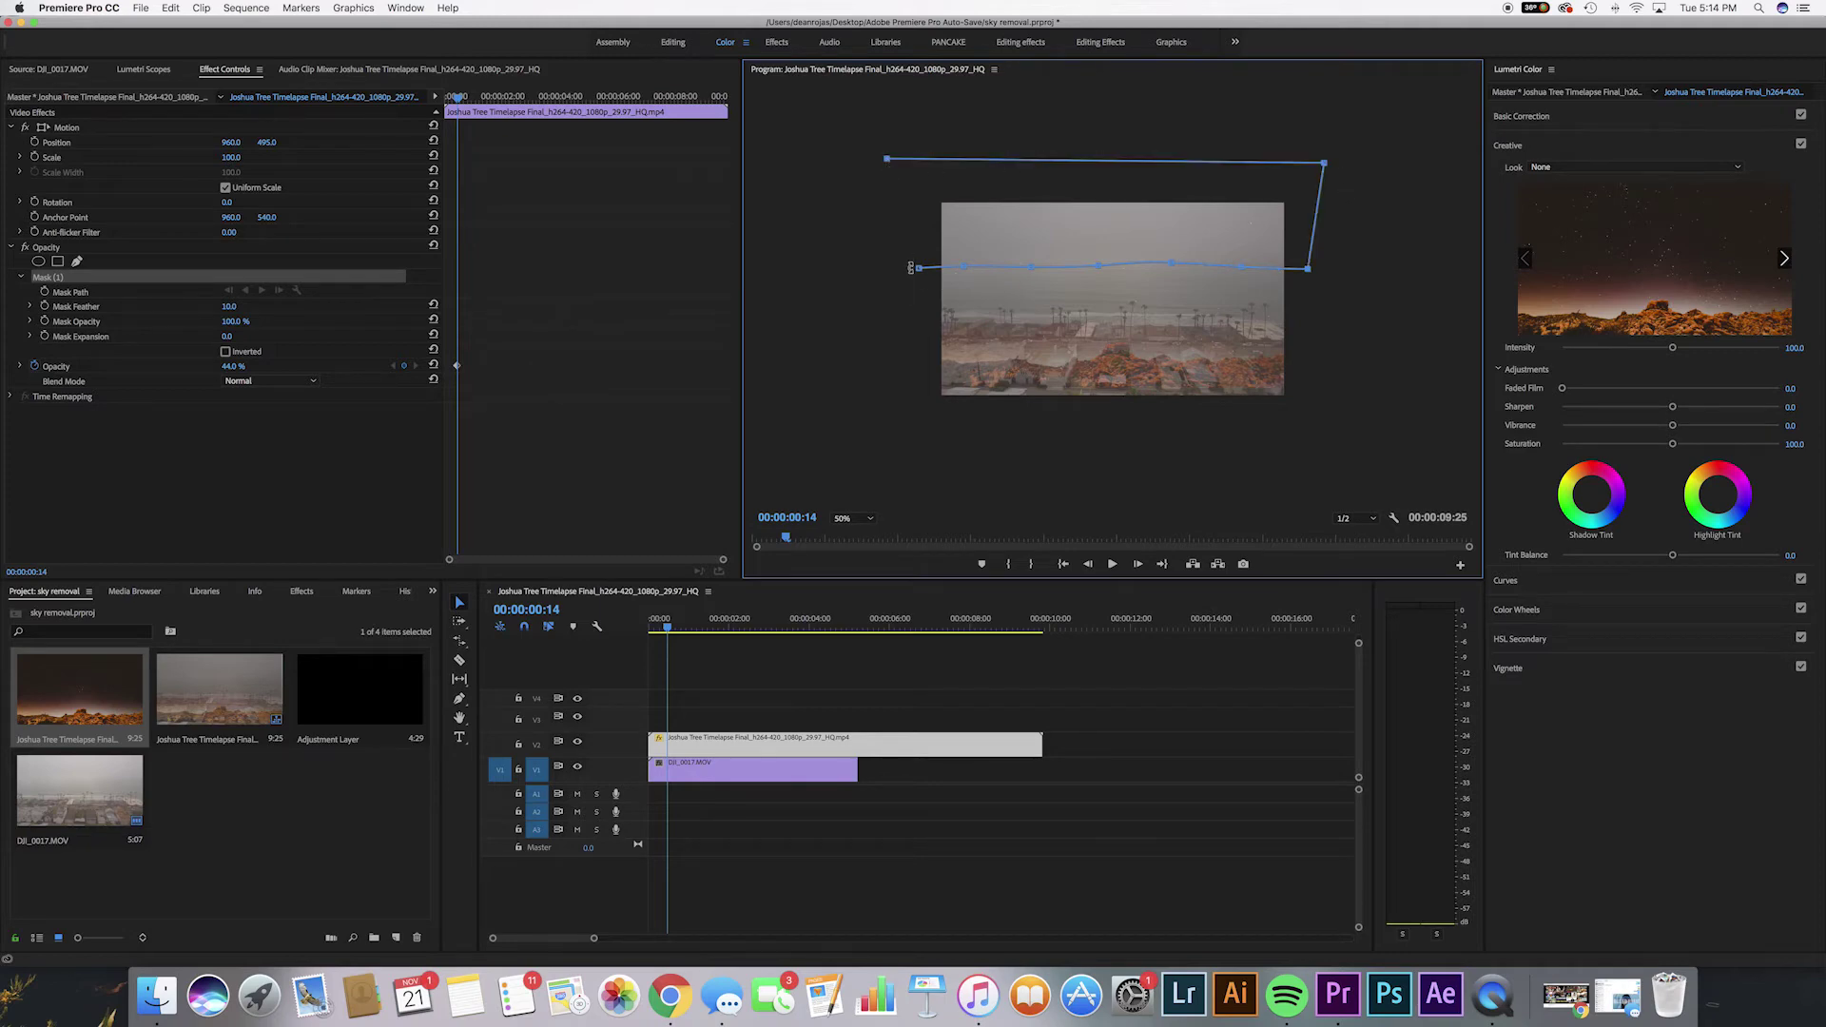
pyautogui.click(918, 270)
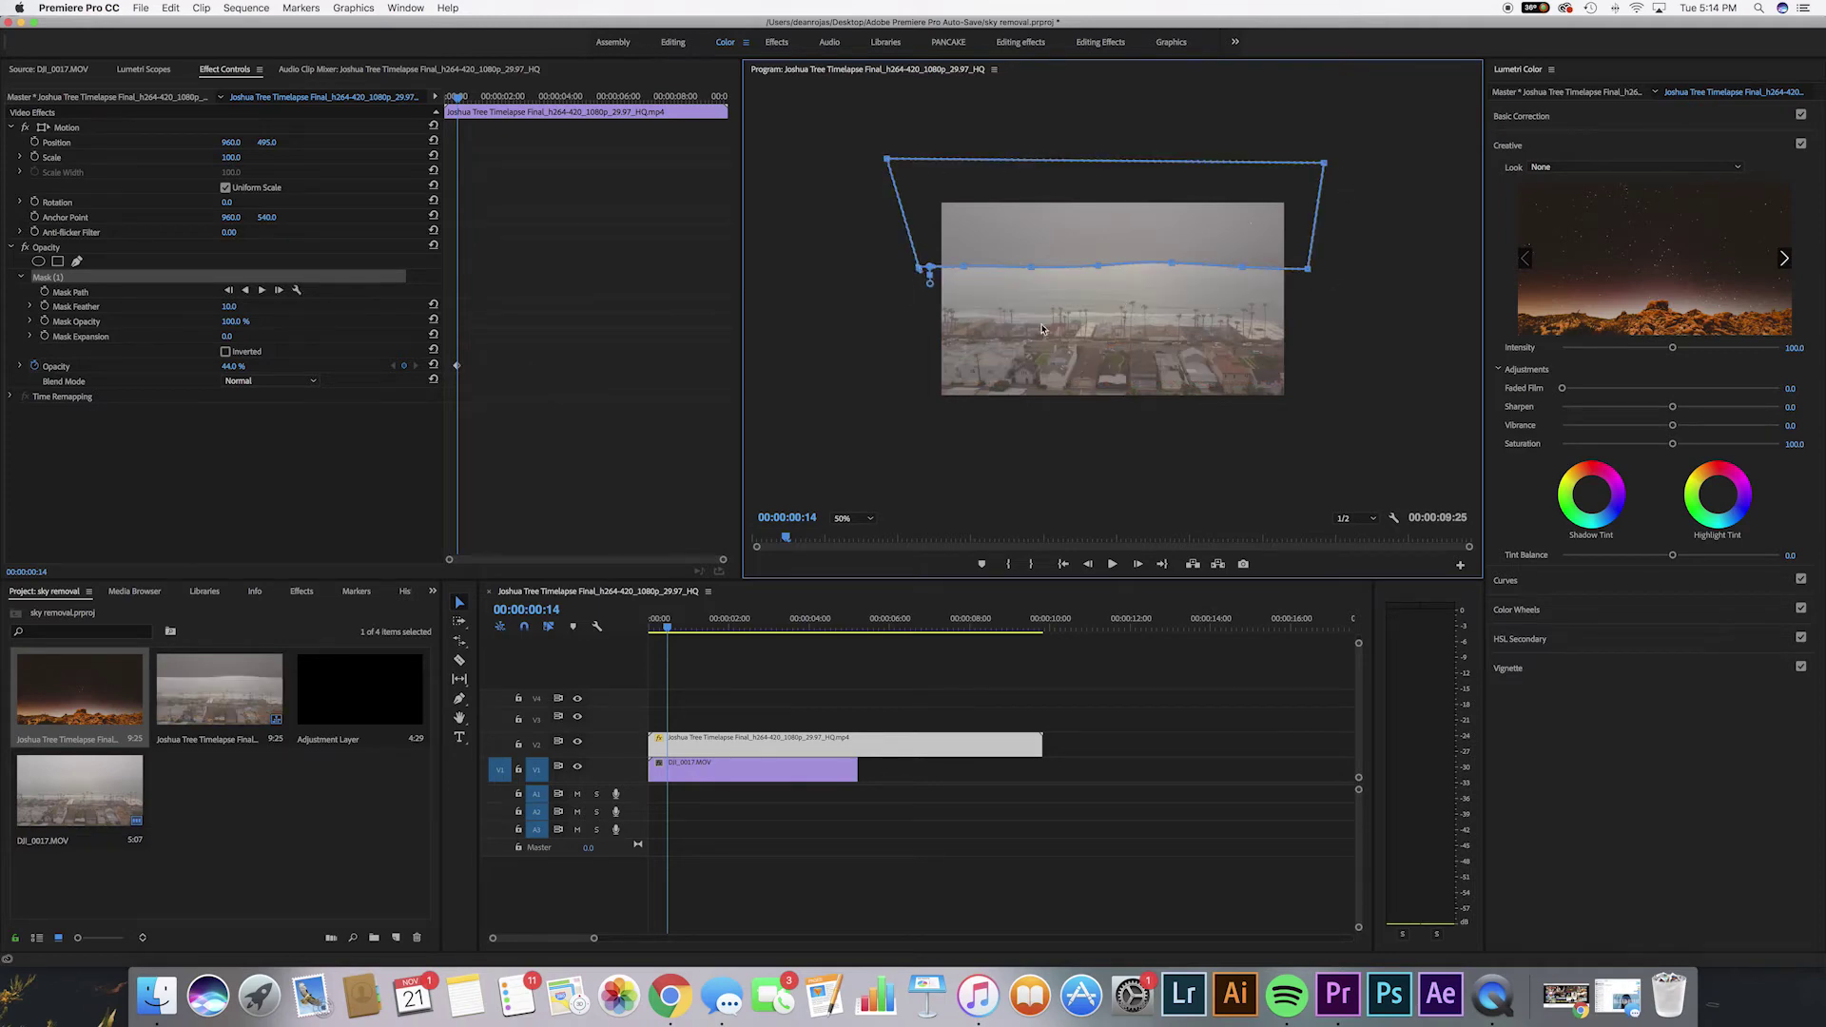
# Toggle the mask's Inverted option on and back off to compare
pyautogui.click(226, 352)
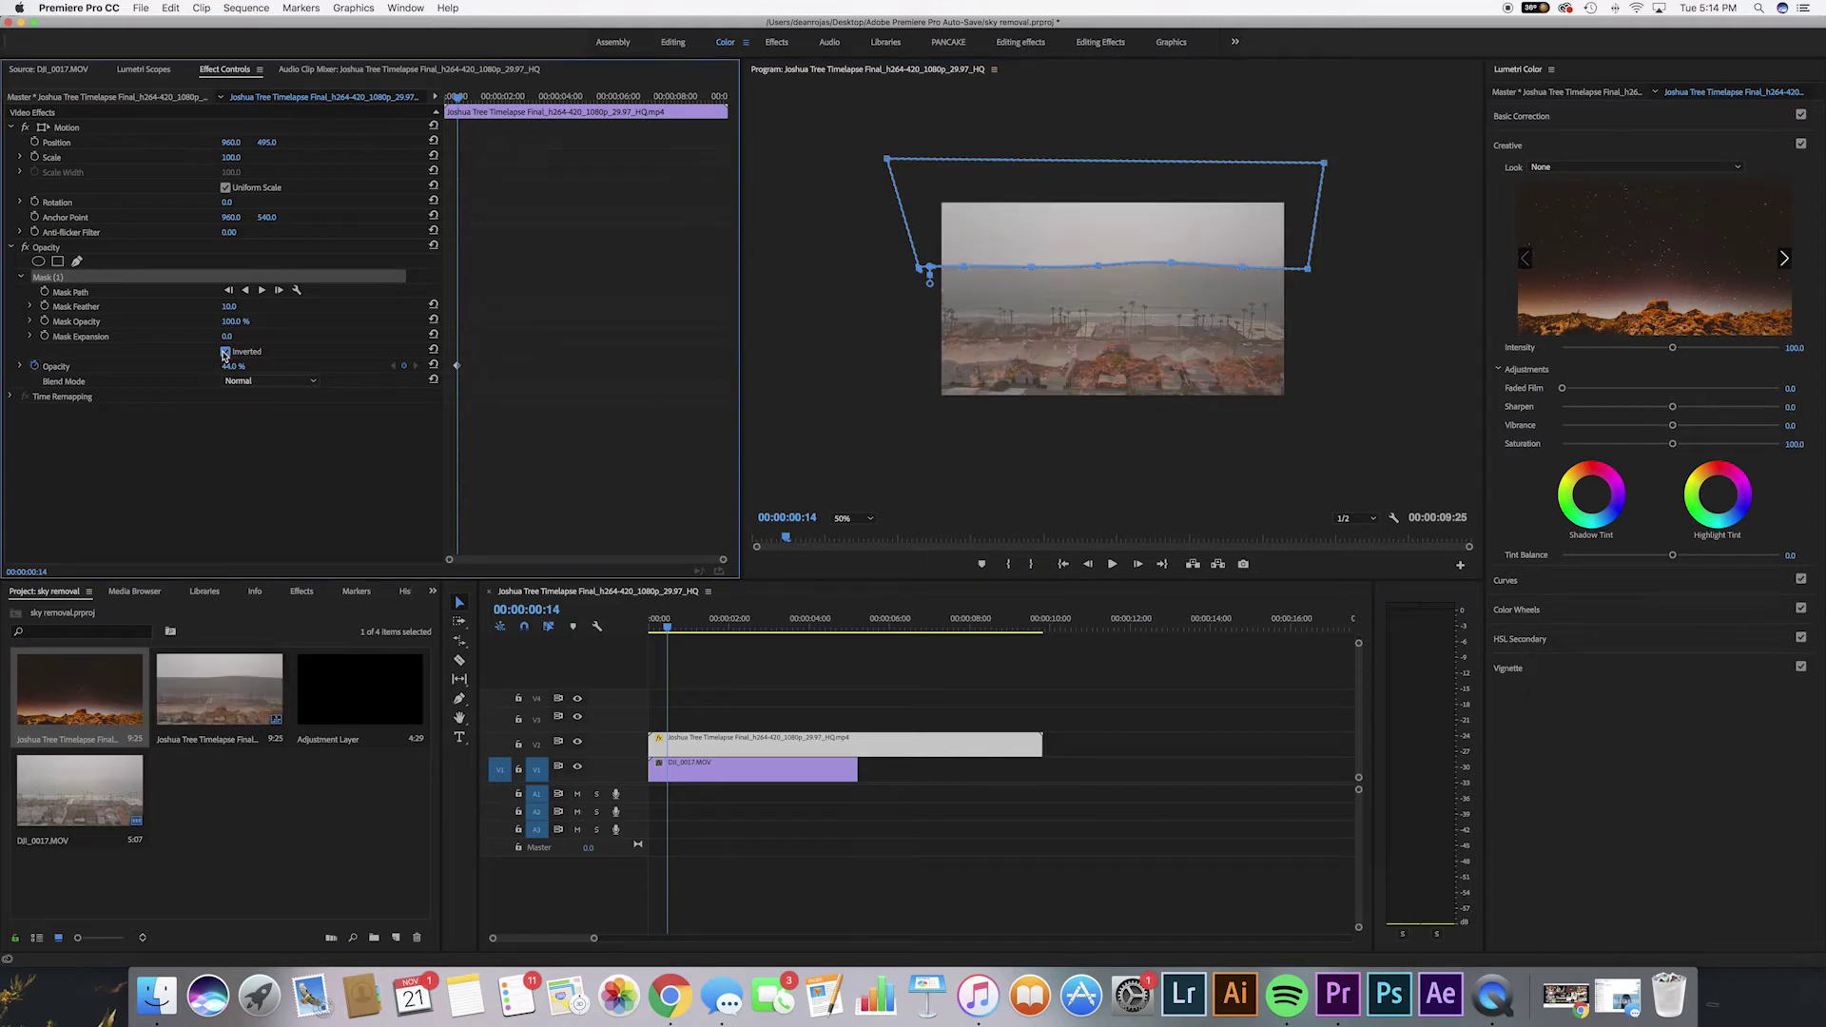
pyautogui.click(226, 352)
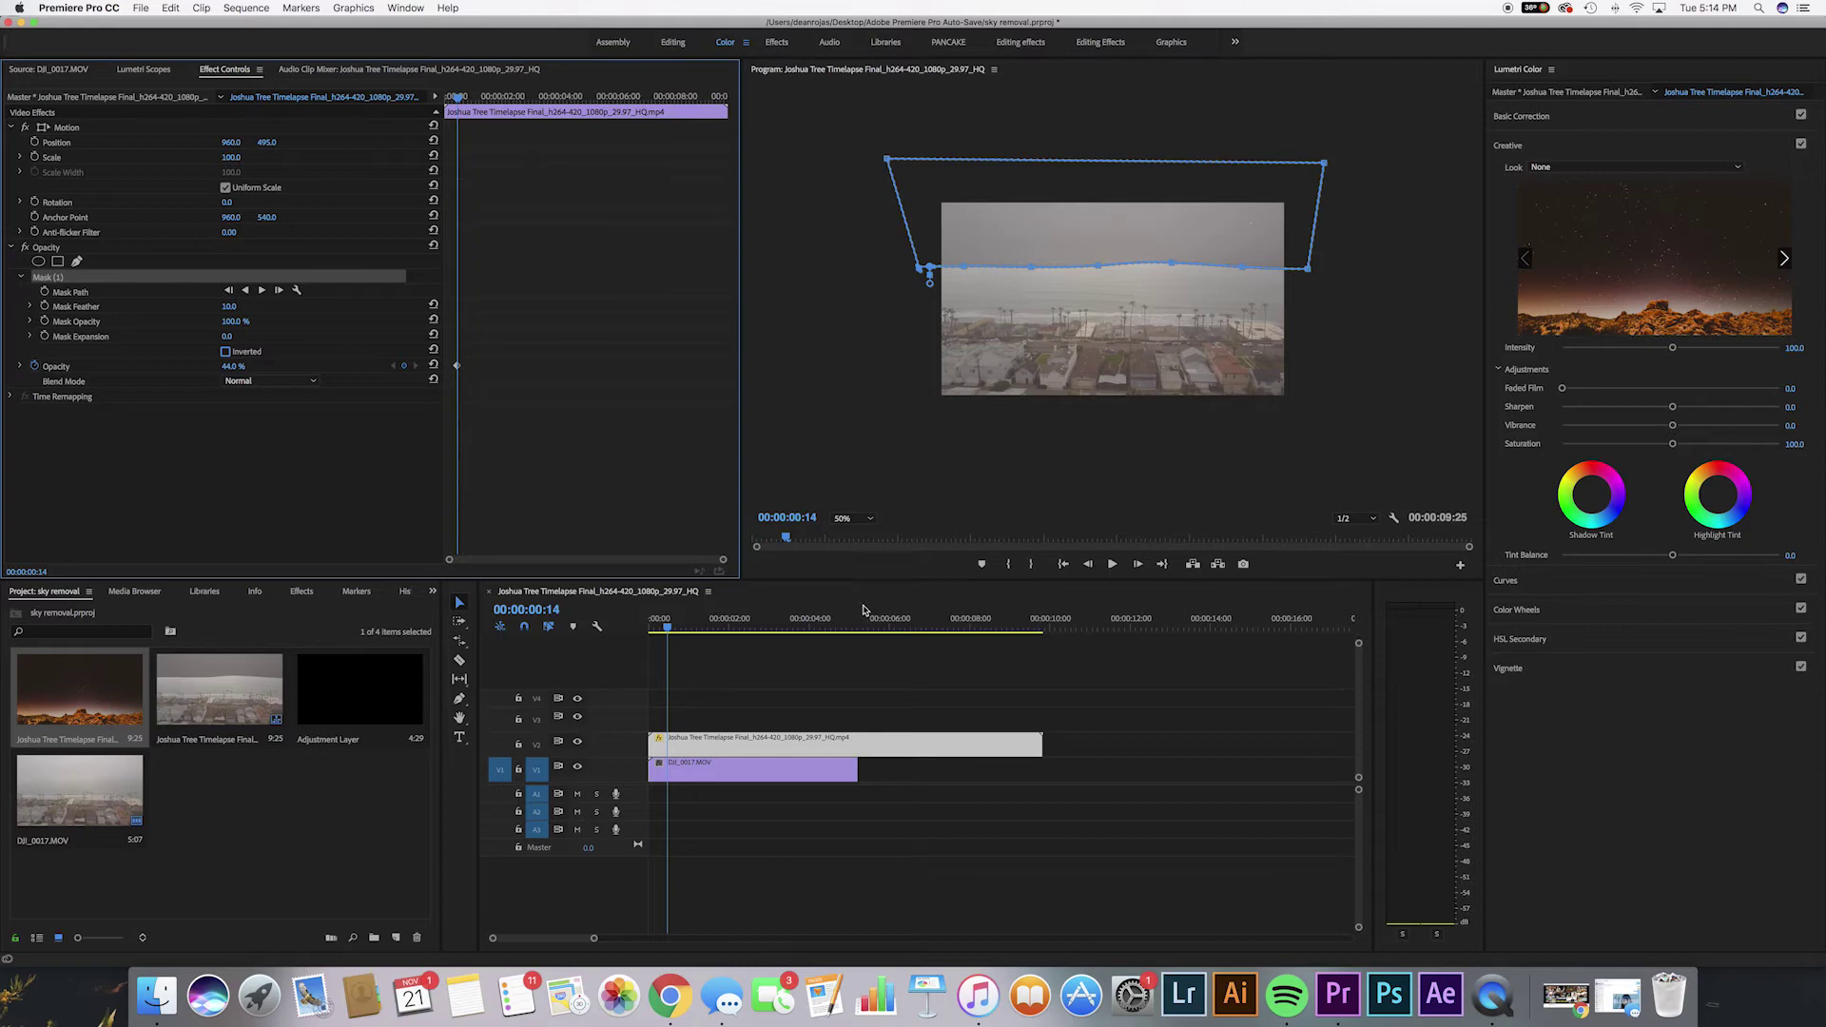
pyautogui.click(857, 518)
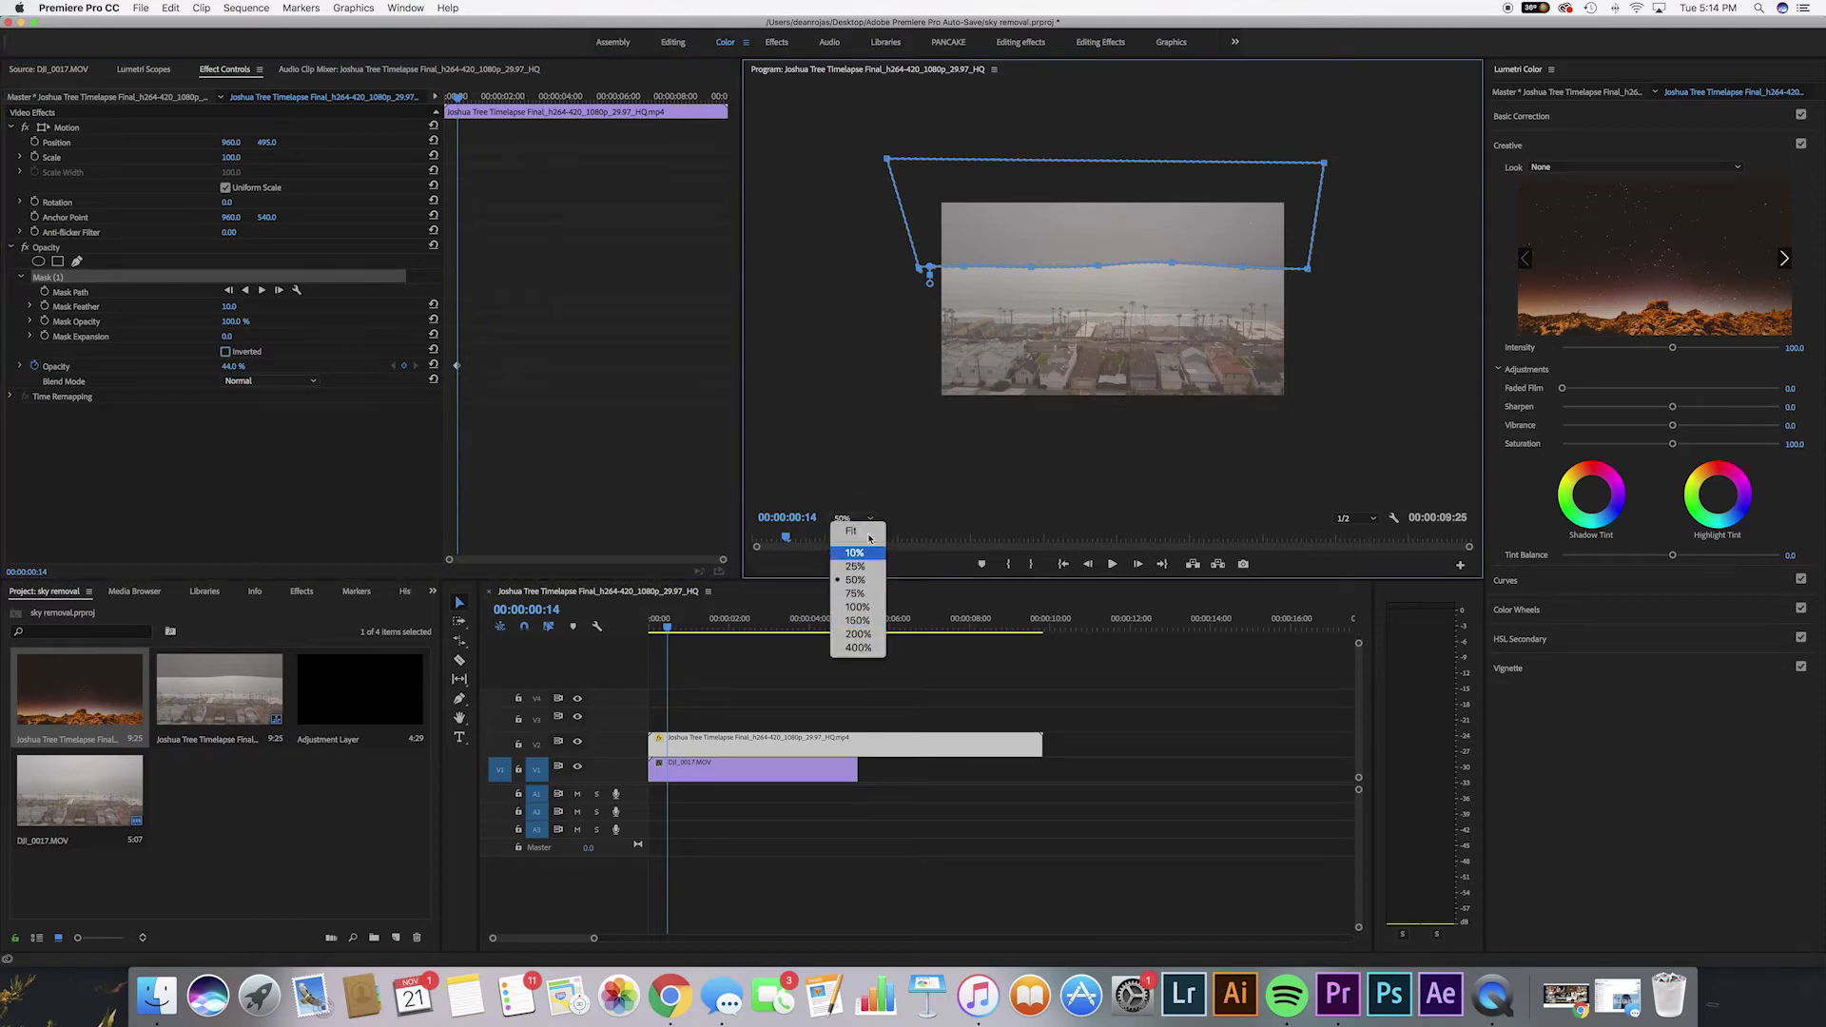
# Fit the Program view, raise the mask feather toward 135, and set timelapse opacity to 90%
pyautogui.click(859, 531)
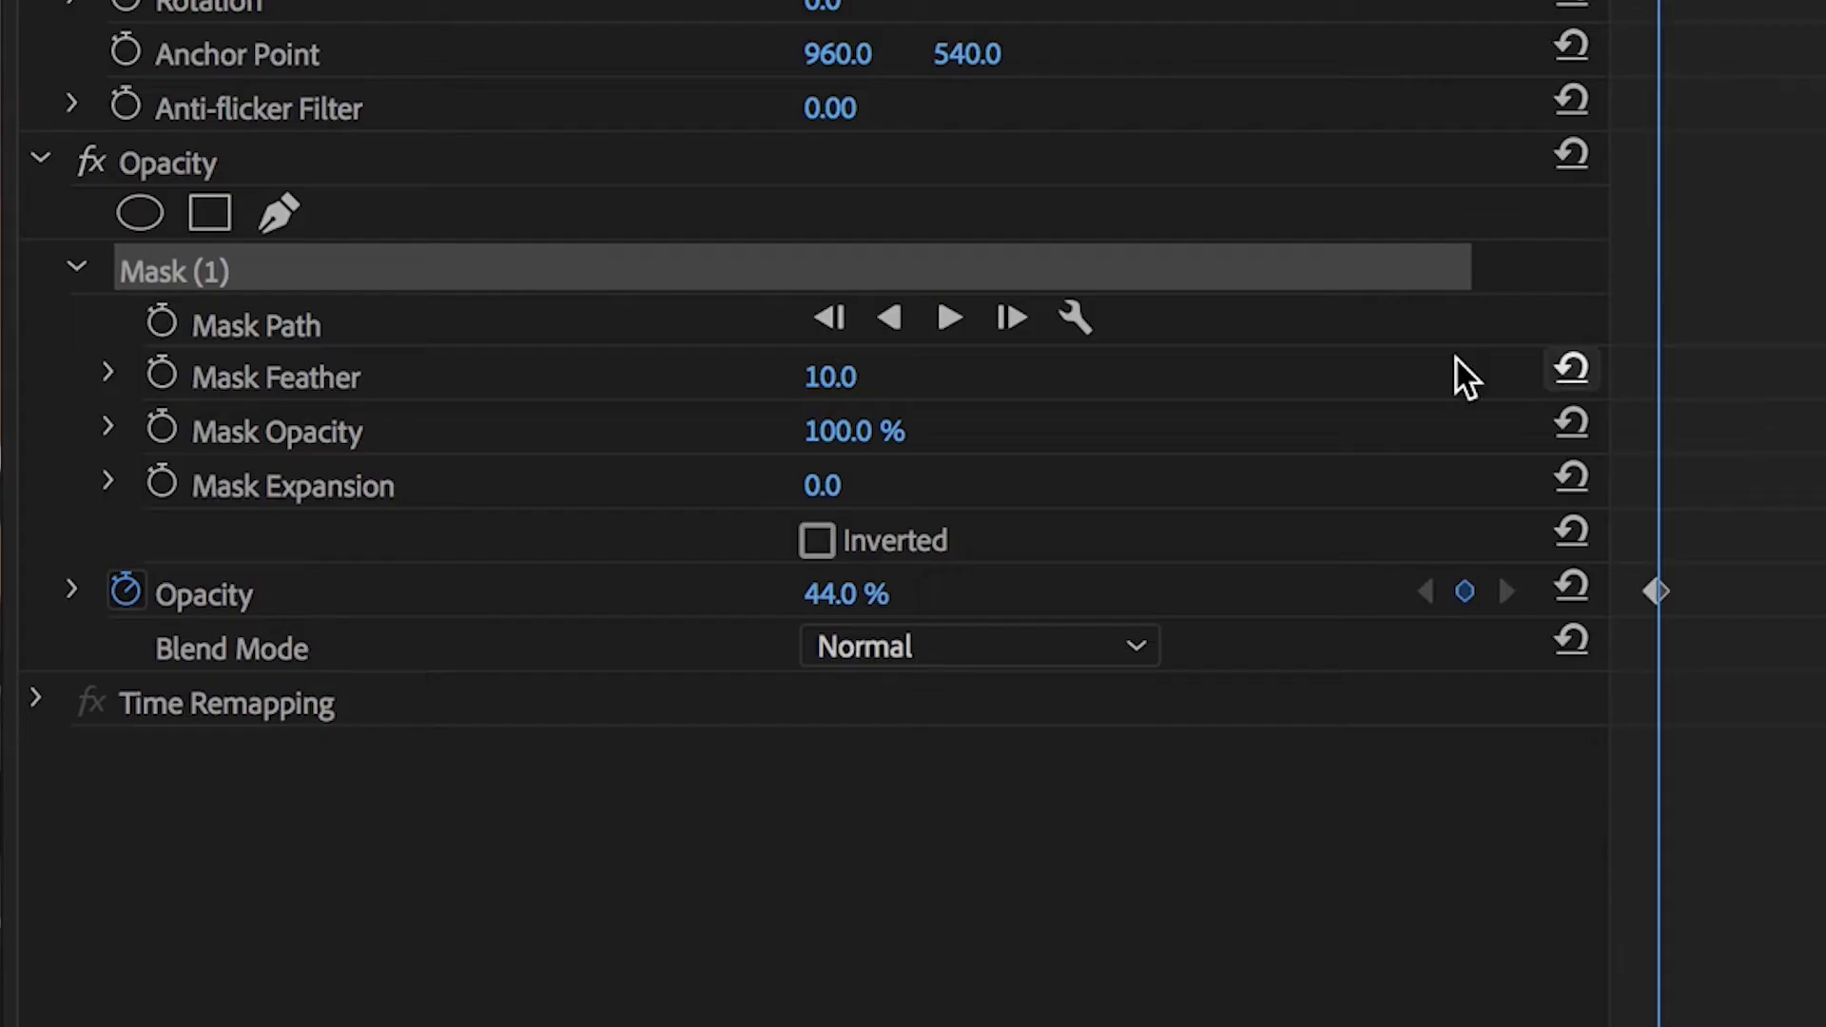
pyautogui.moveTo(825, 390)
pyautogui.mouseDown()
pyautogui.moveTo(892, 390)
pyautogui.moveTo(861, 390)
pyautogui.mouseUp()
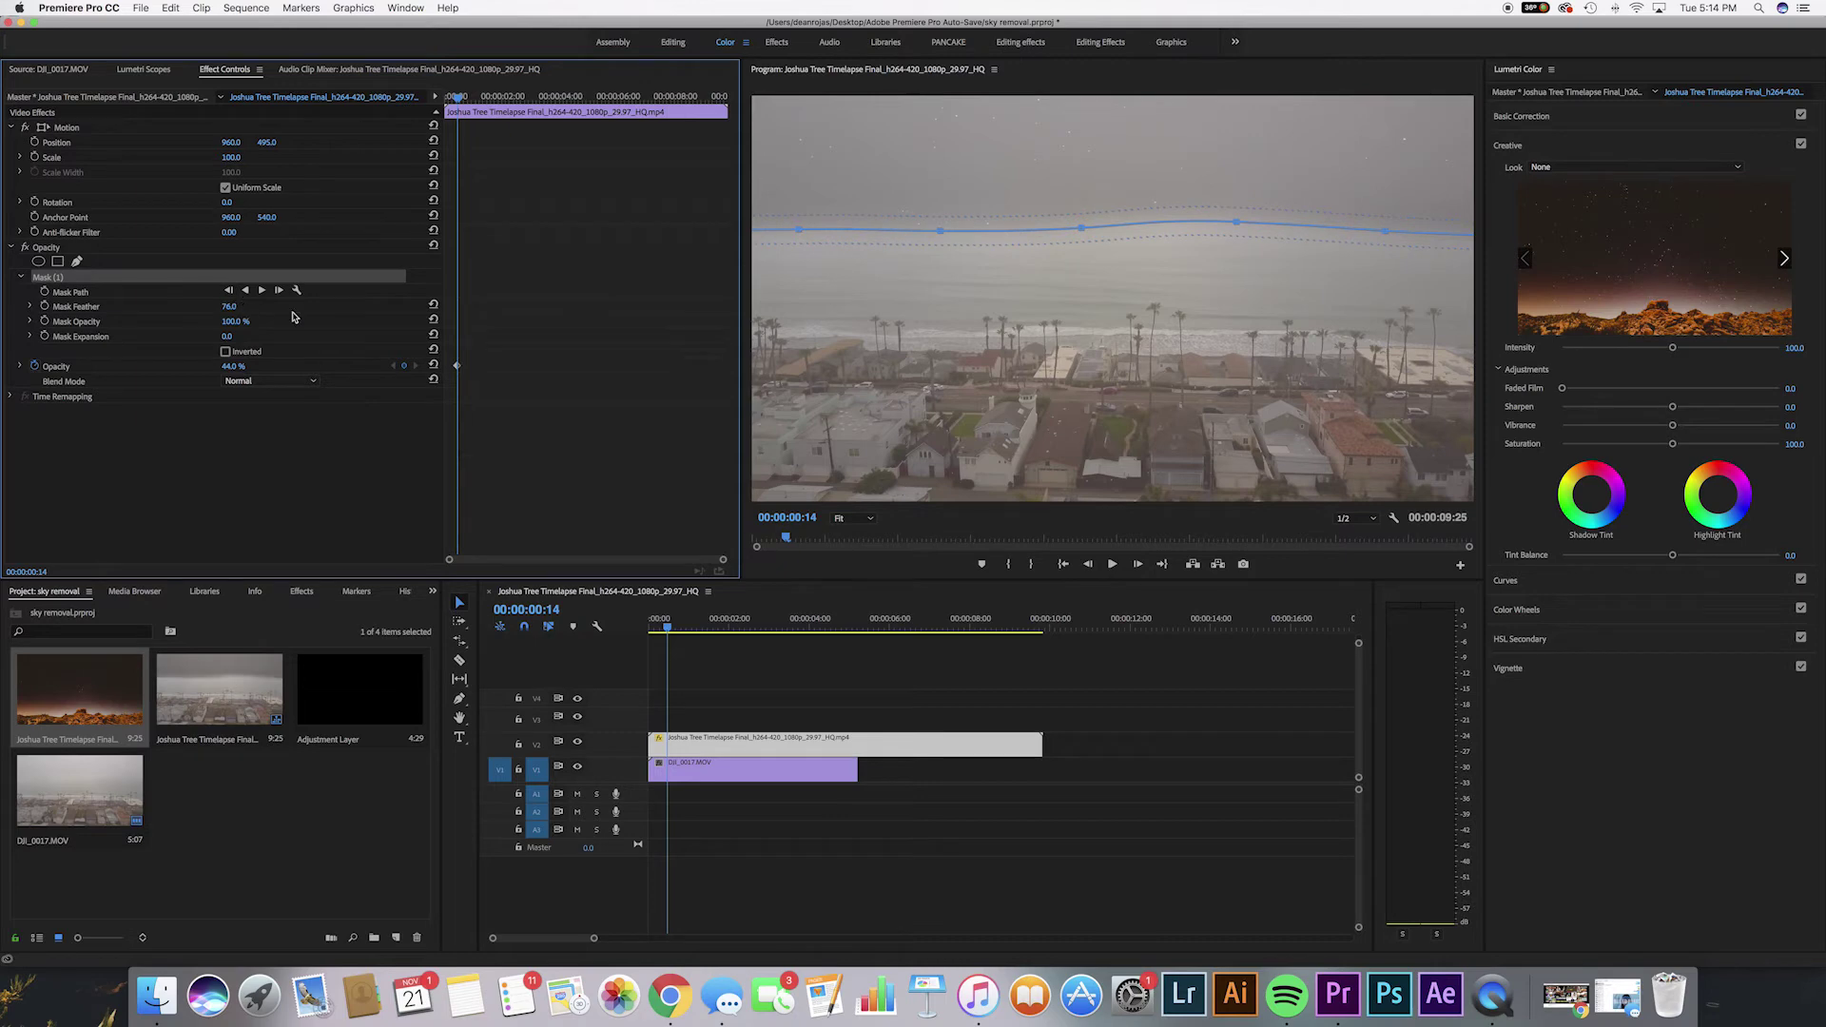
pyautogui.click(229, 369)
pyautogui.write('90')
pyautogui.press('Return')
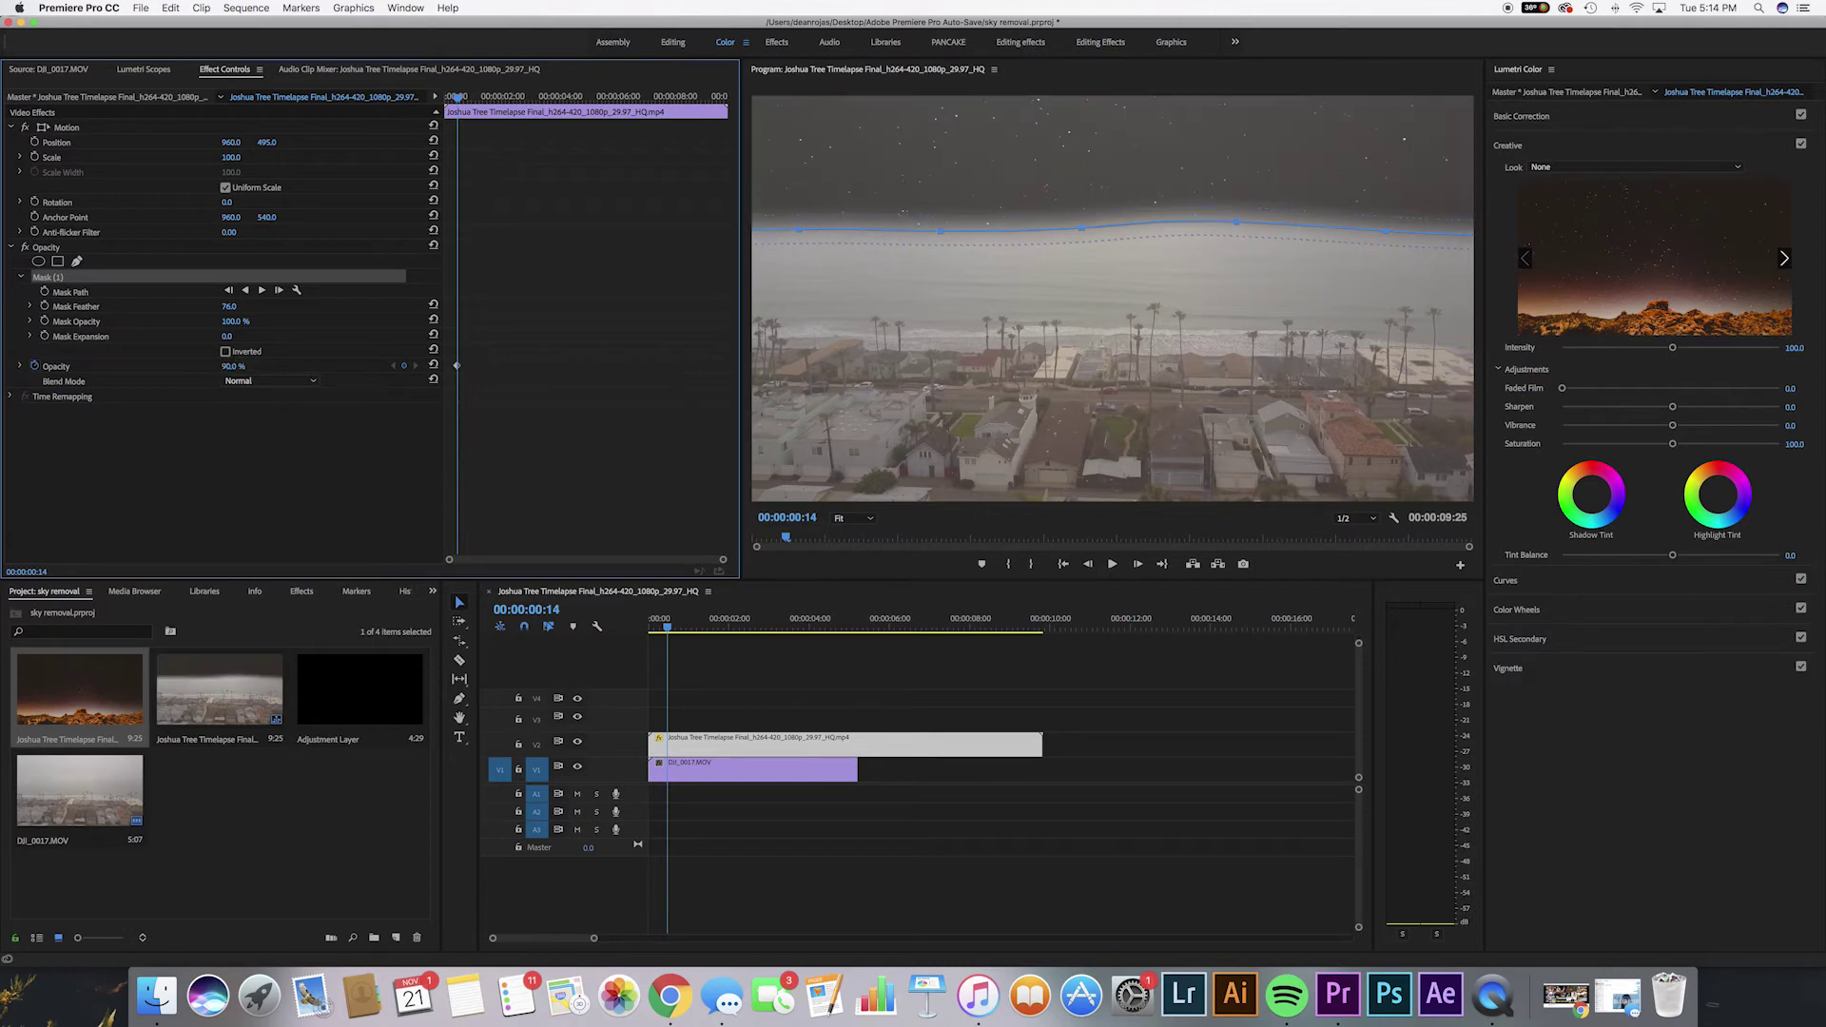
pyautogui.click(237, 366)
pyautogui.press('Return')
# Rate-stretch the timelapse to end with the drone clip and preview the blend from the start
pyautogui.press('space')
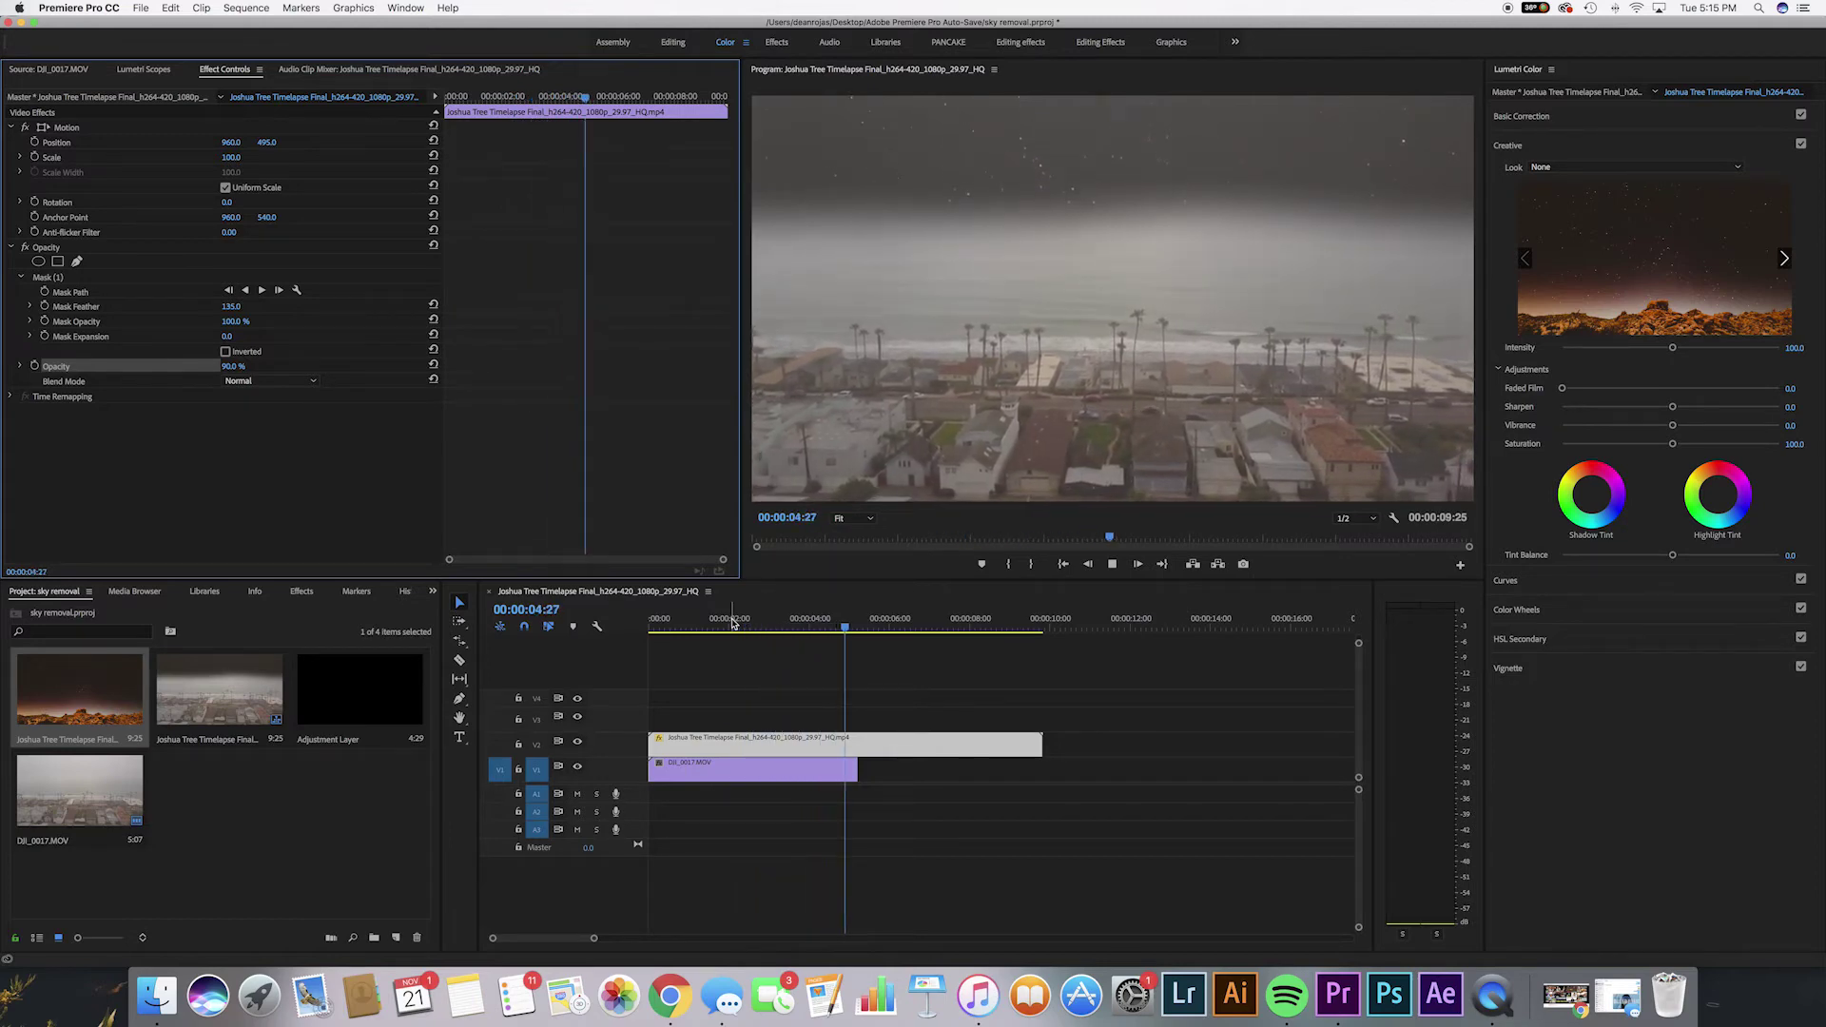
pyautogui.press('space')
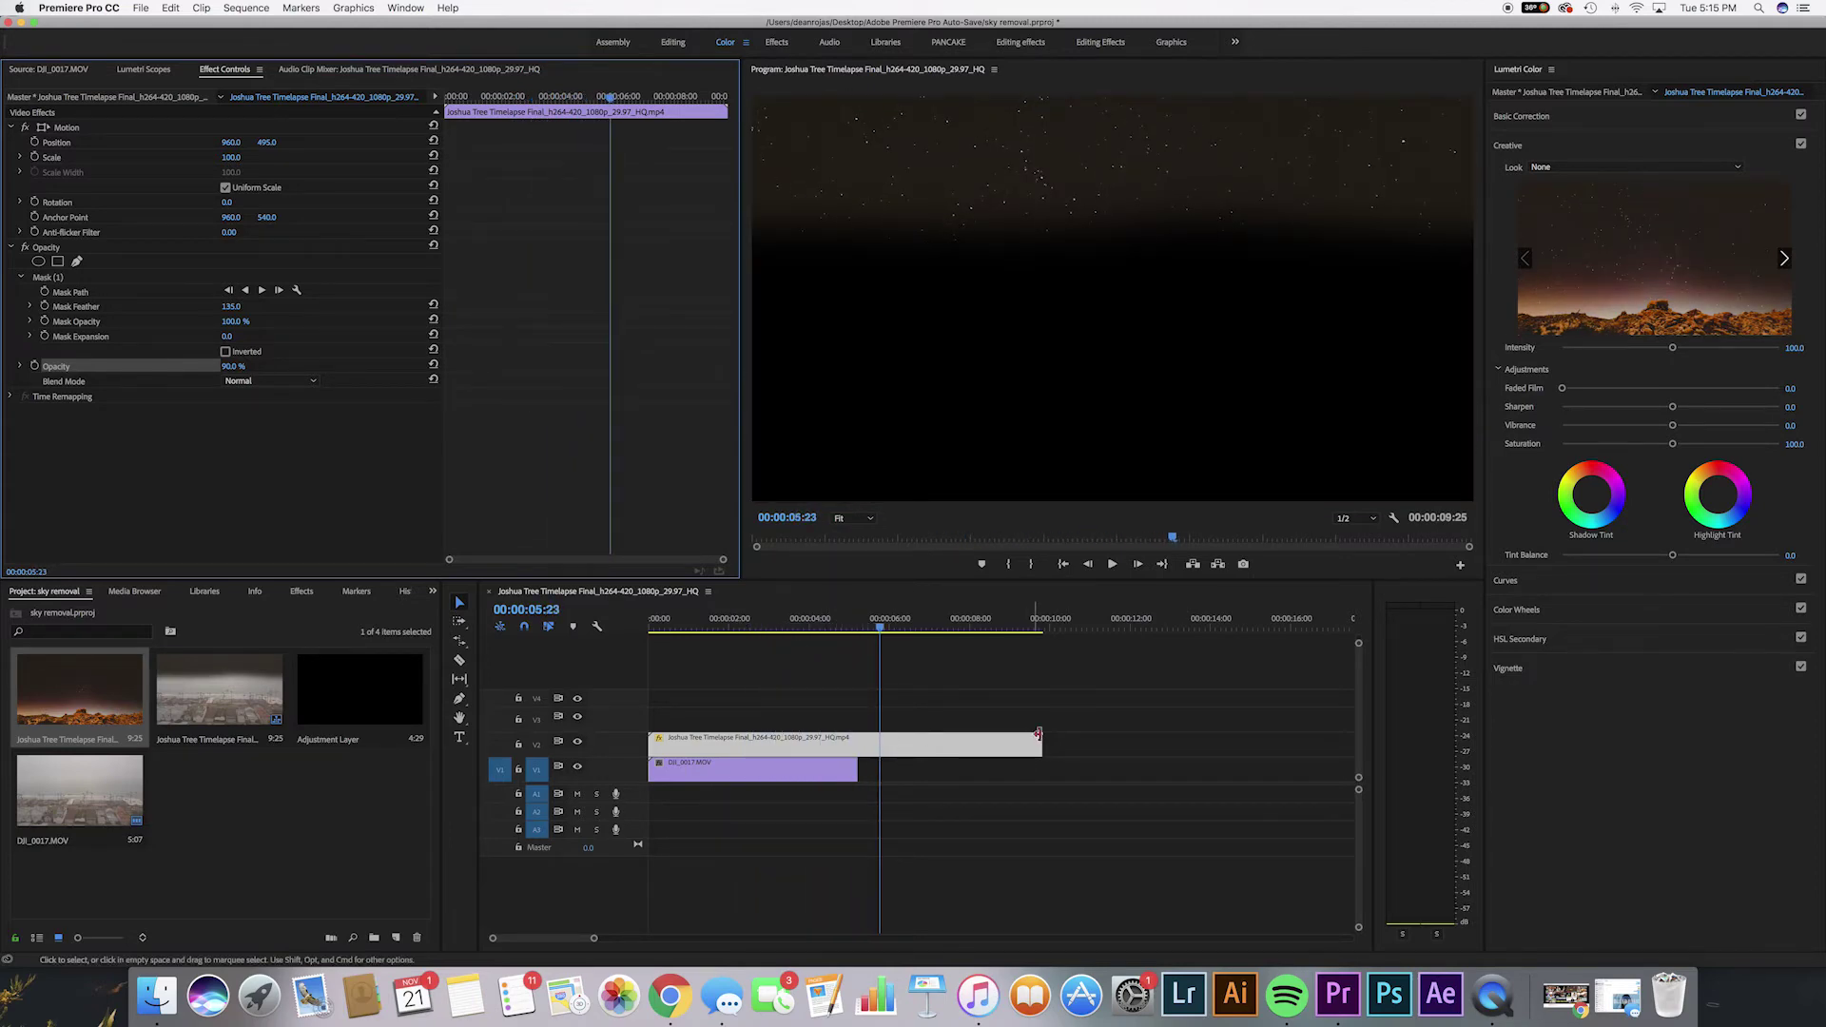
pyautogui.moveTo(1038, 734); pyautogui.dragTo(857, 751)
pyautogui.press('super+z')
pyautogui.press('Home')
pyautogui.press('space')
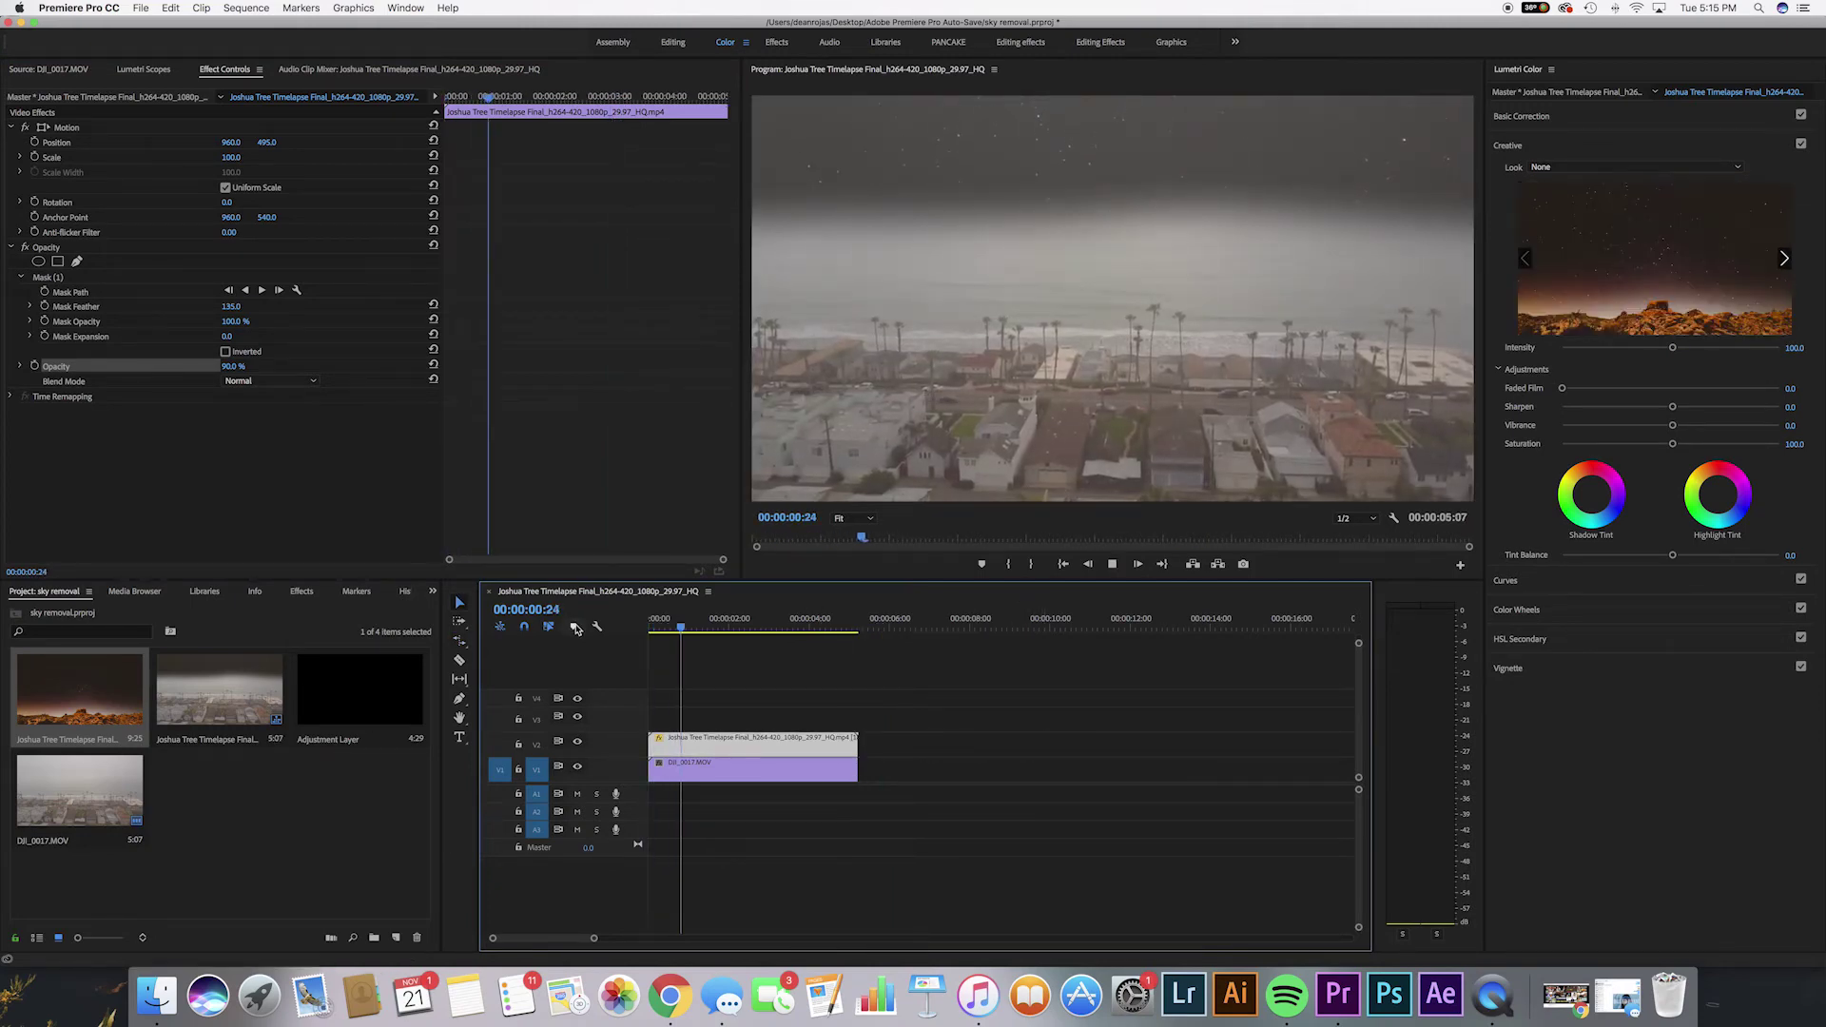
pyautogui.press('space')
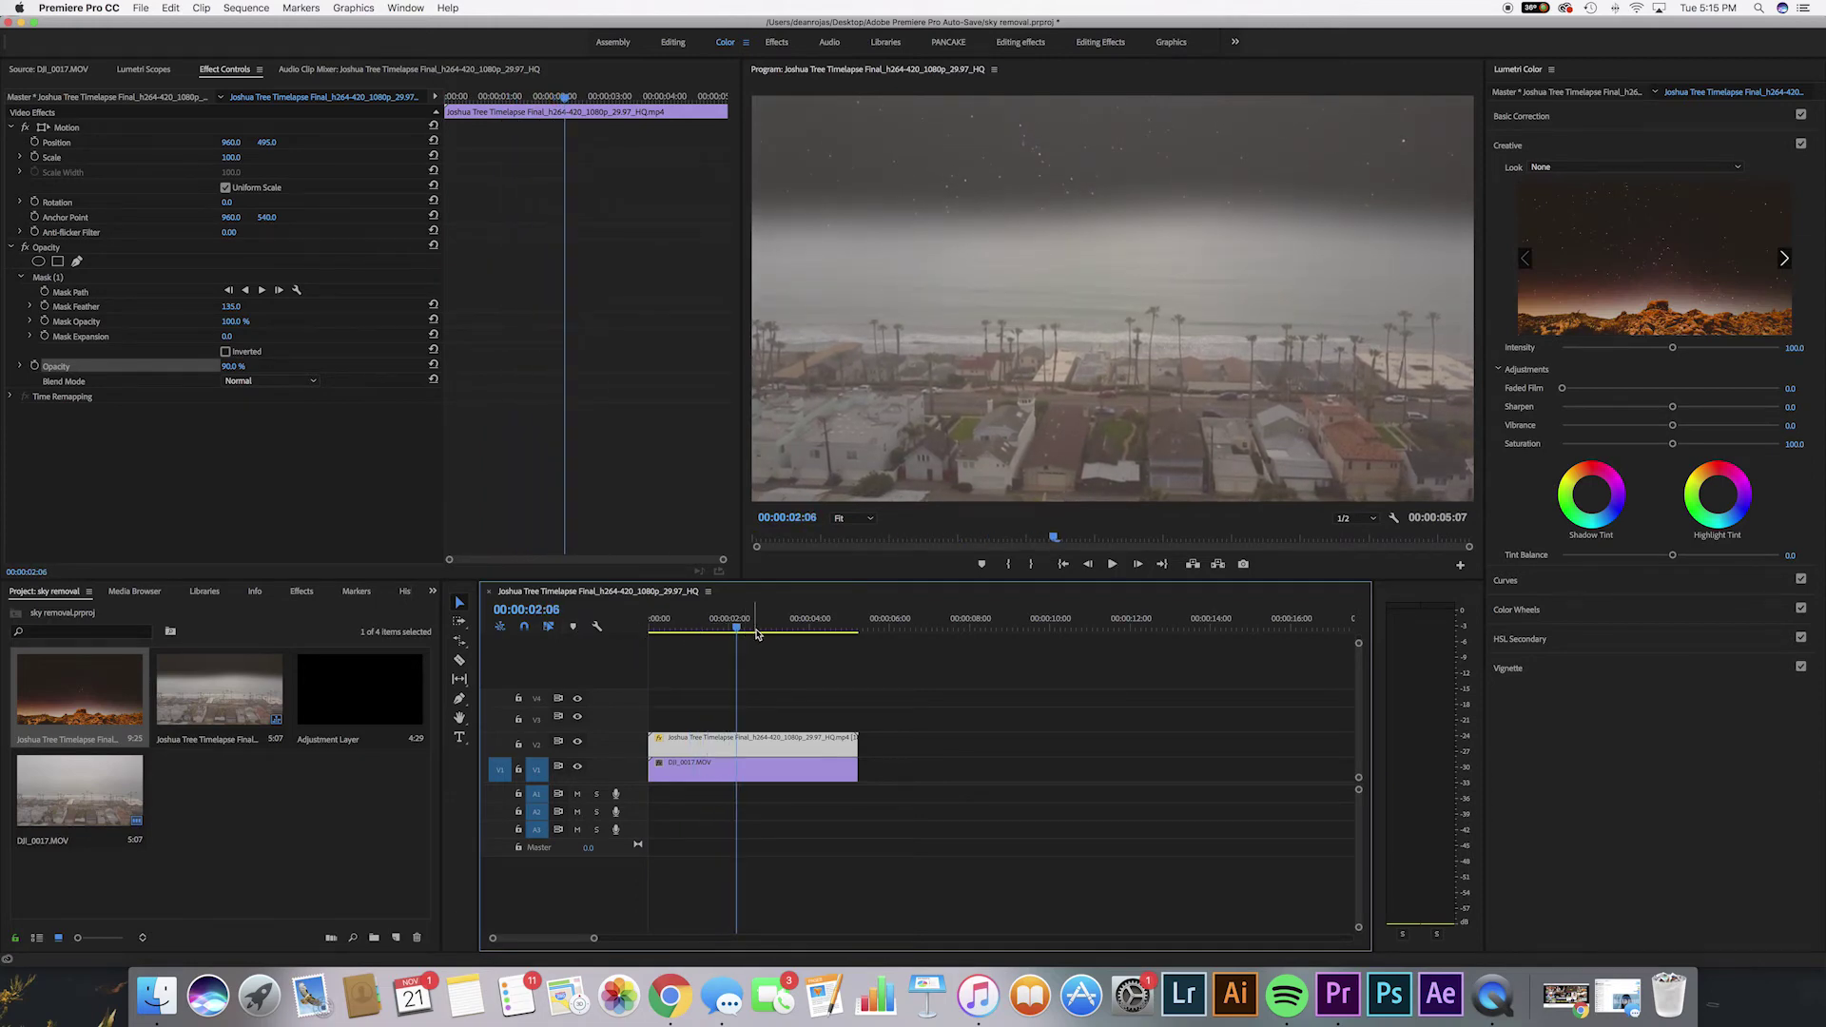
pyautogui.click(747, 729)
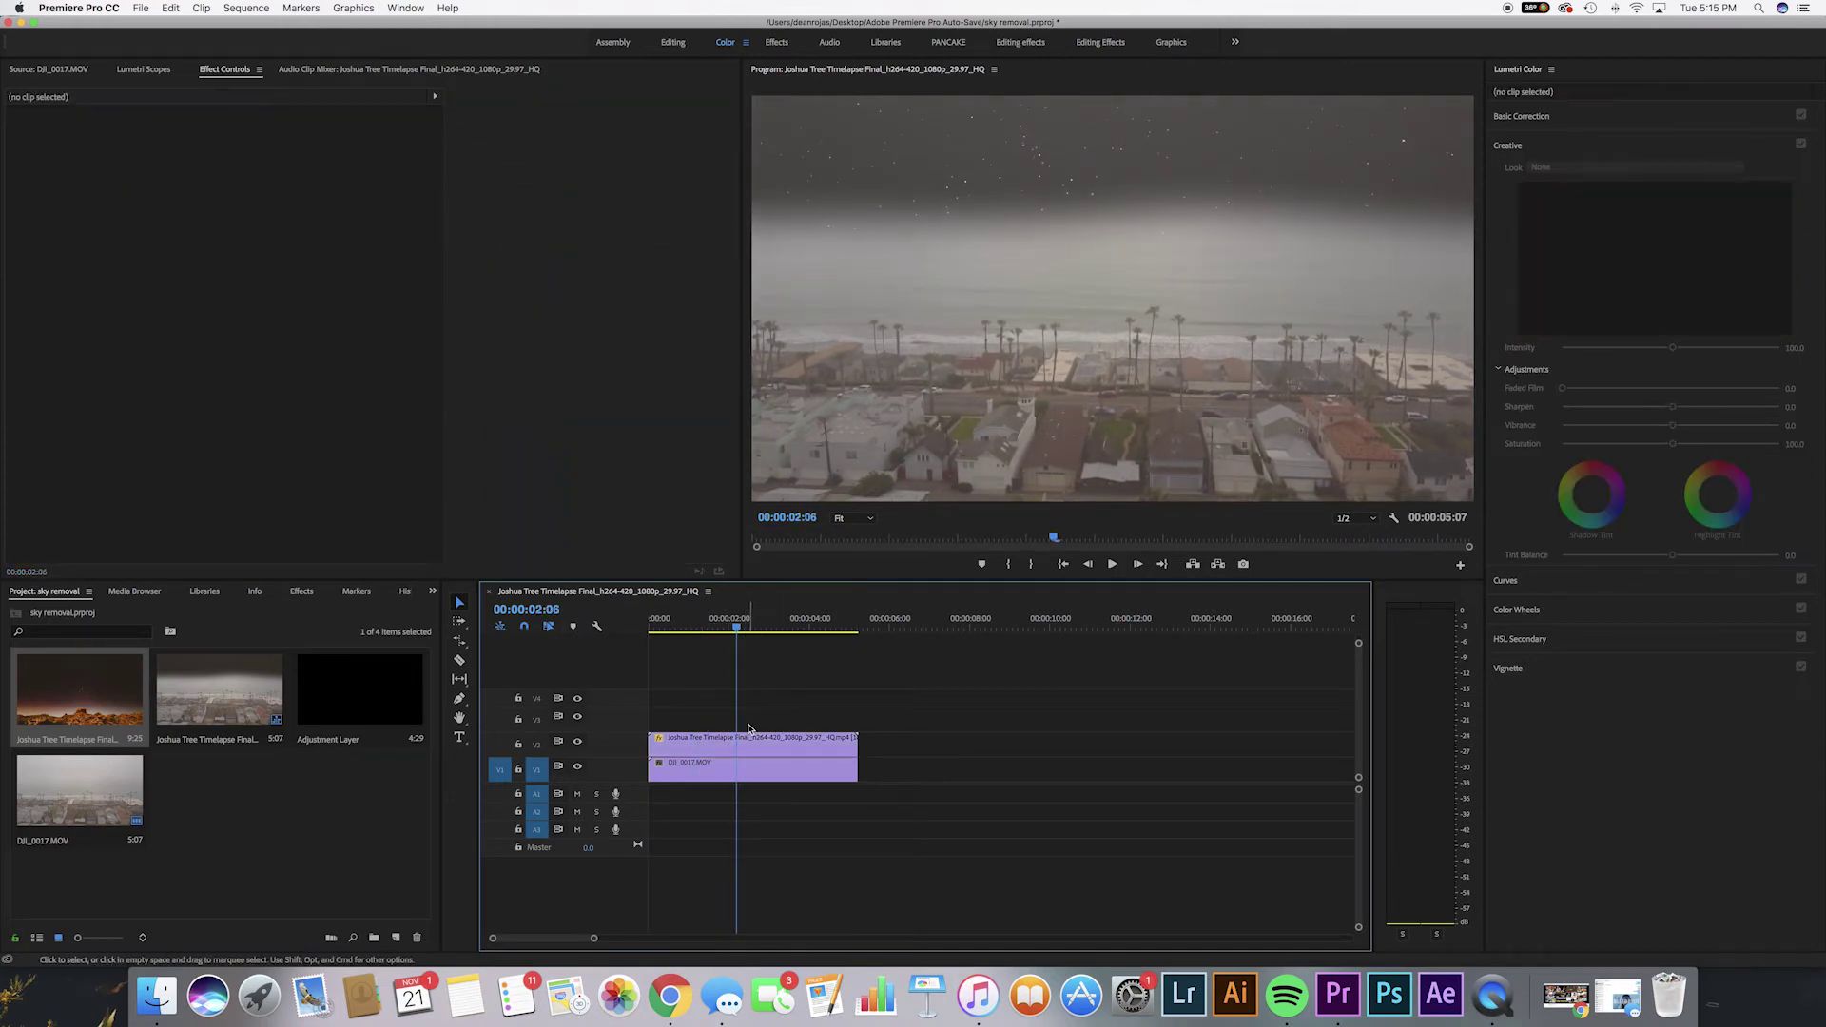
# Create an adjustment layer with default settings and place it on V3 above both clips
pyautogui.click(400, 935)
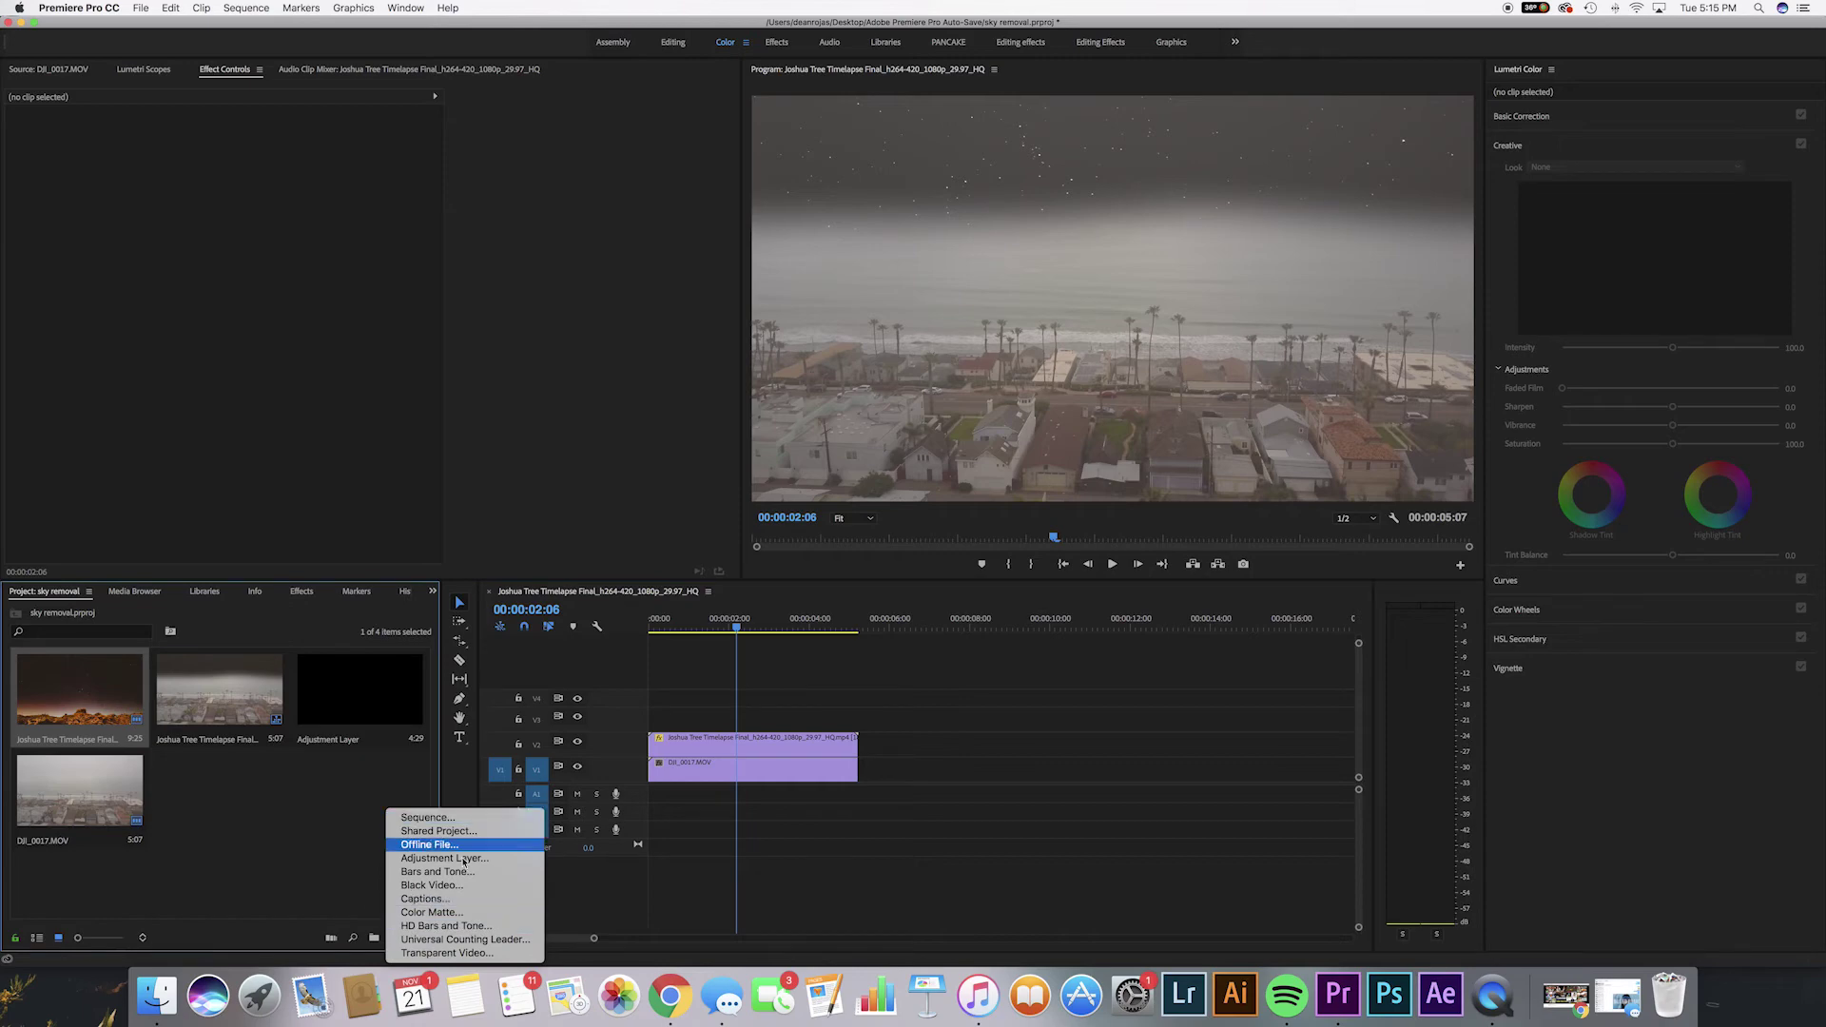
pyautogui.click(469, 858)
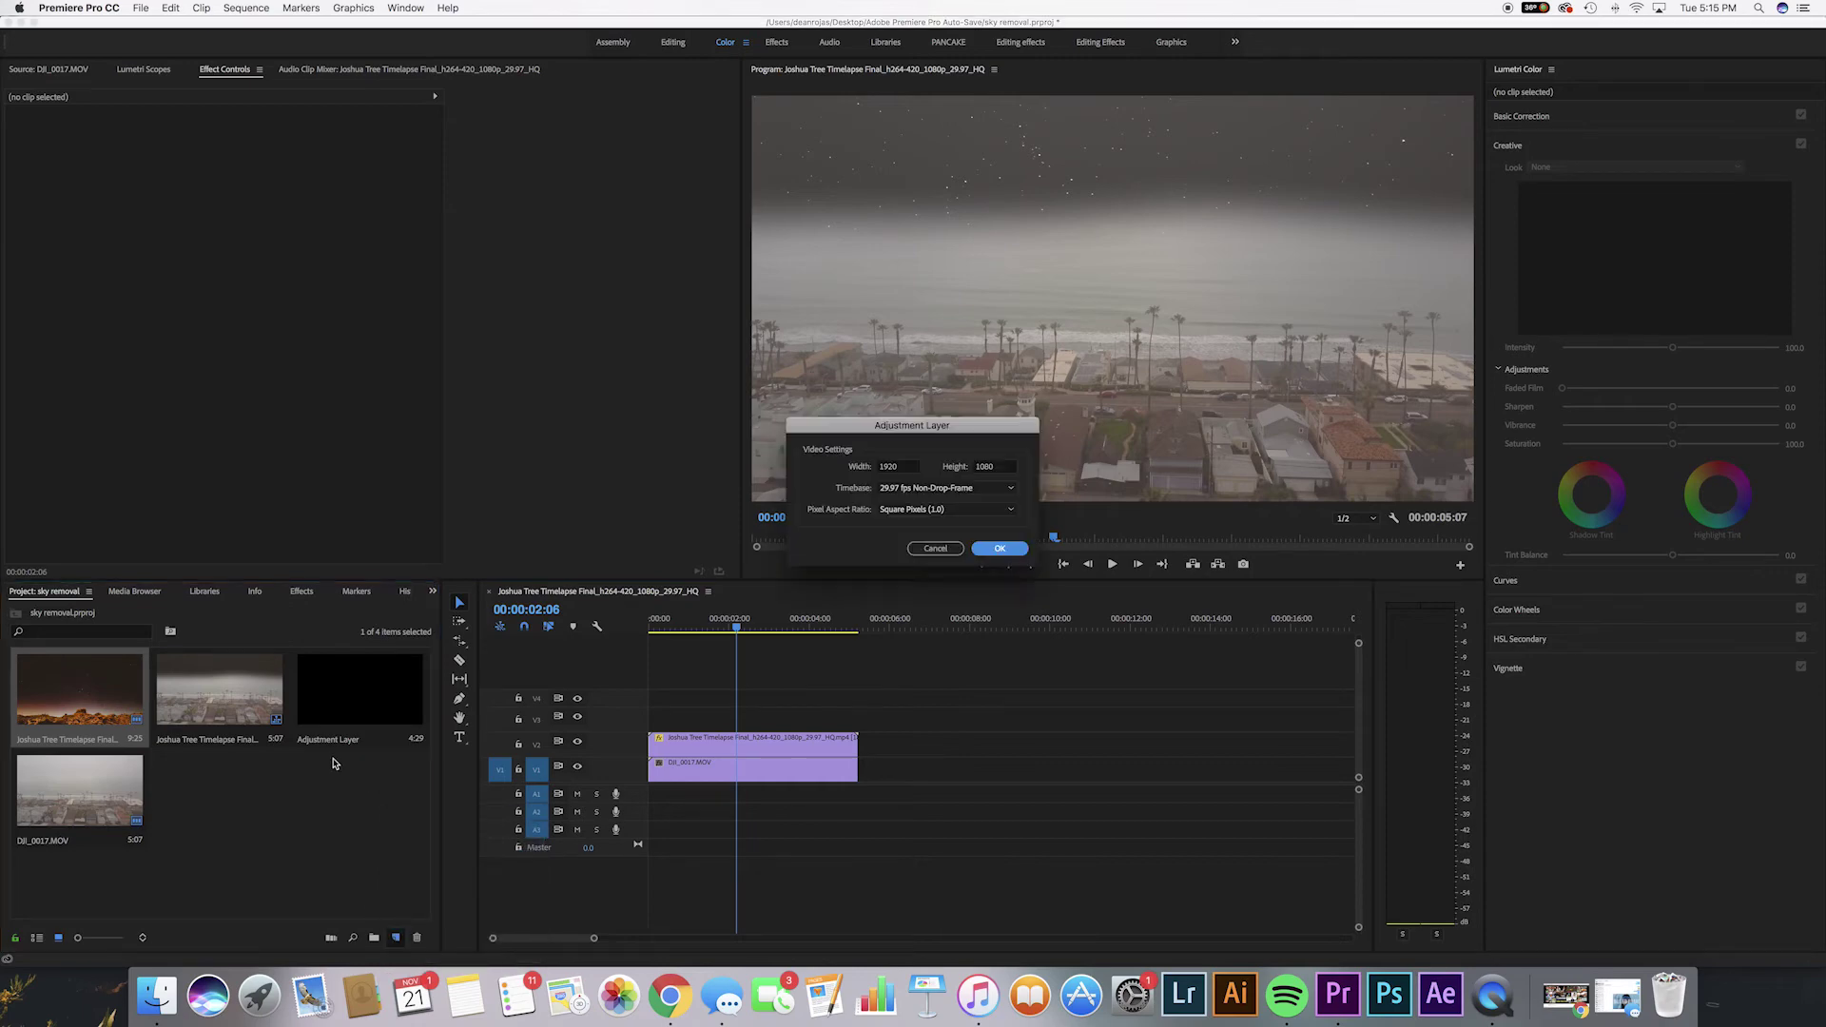
pyautogui.press('Return')
pyautogui.moveTo(245, 778); pyautogui.dragTo(656, 717)
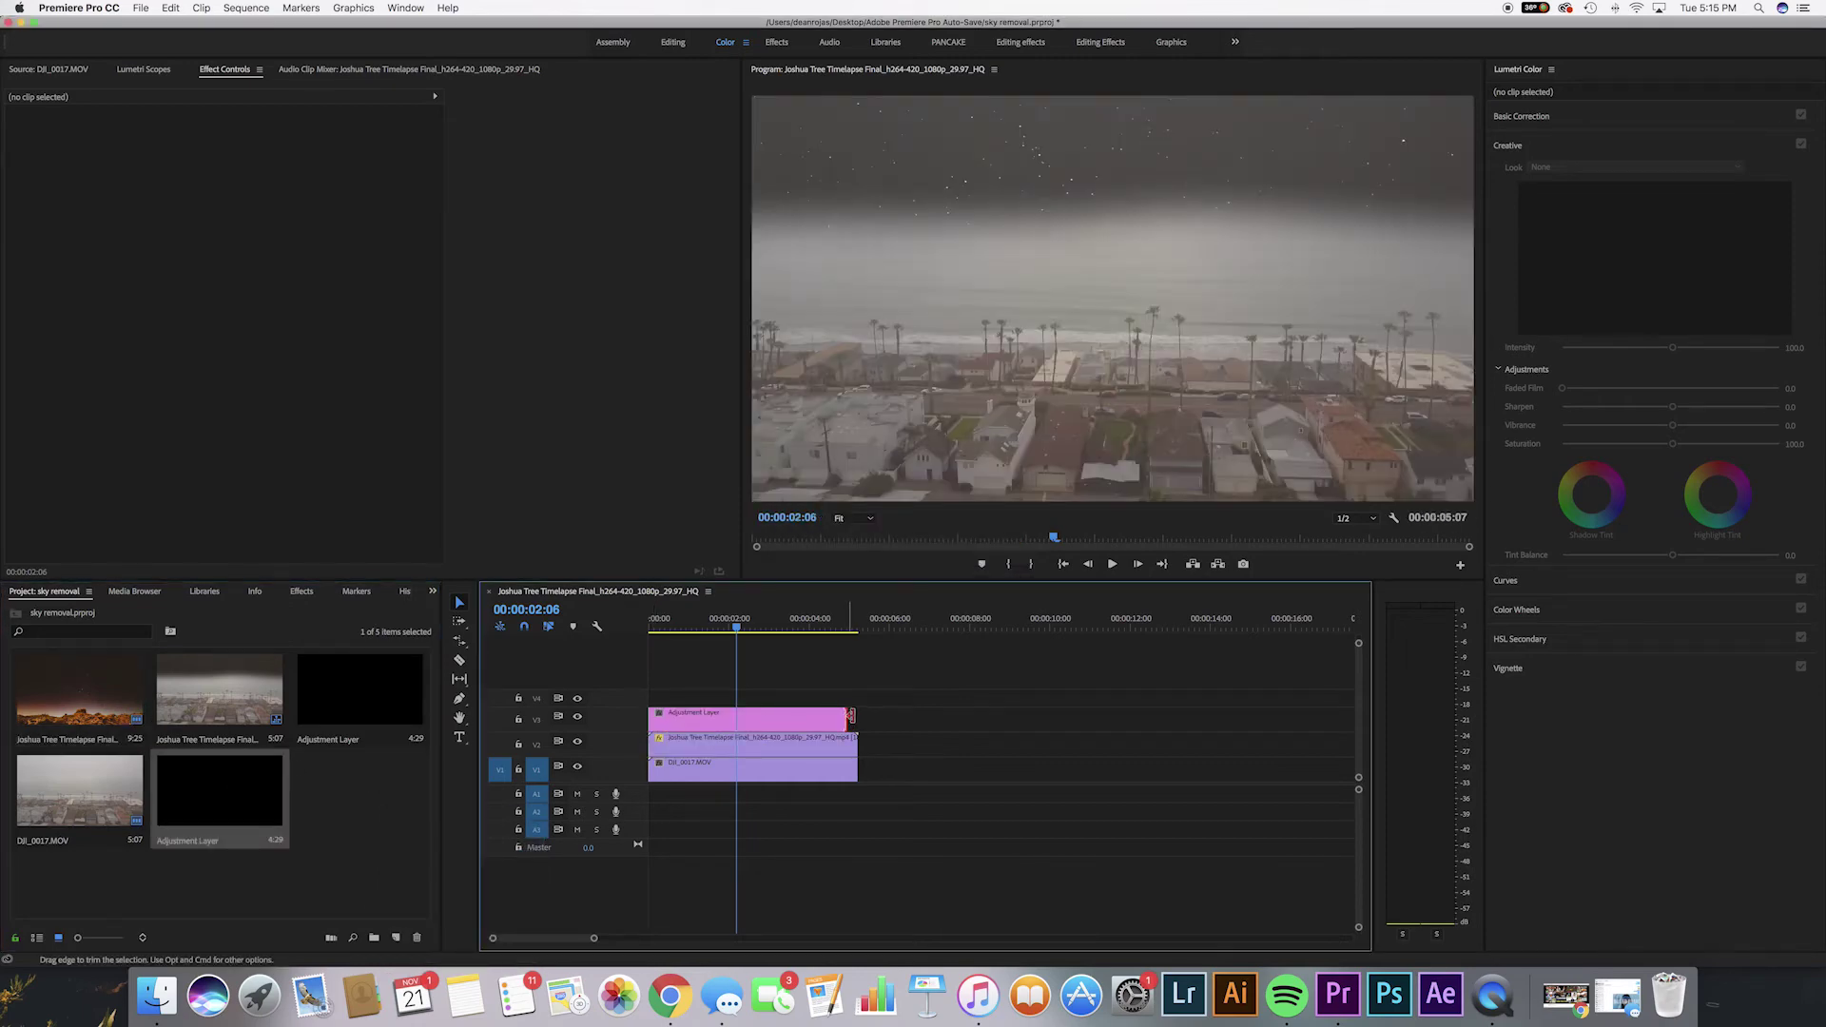
# Browse the Lumetri Color Creative looks and apply SL BIG to the adjustment layer
pyautogui.click(1623, 148)
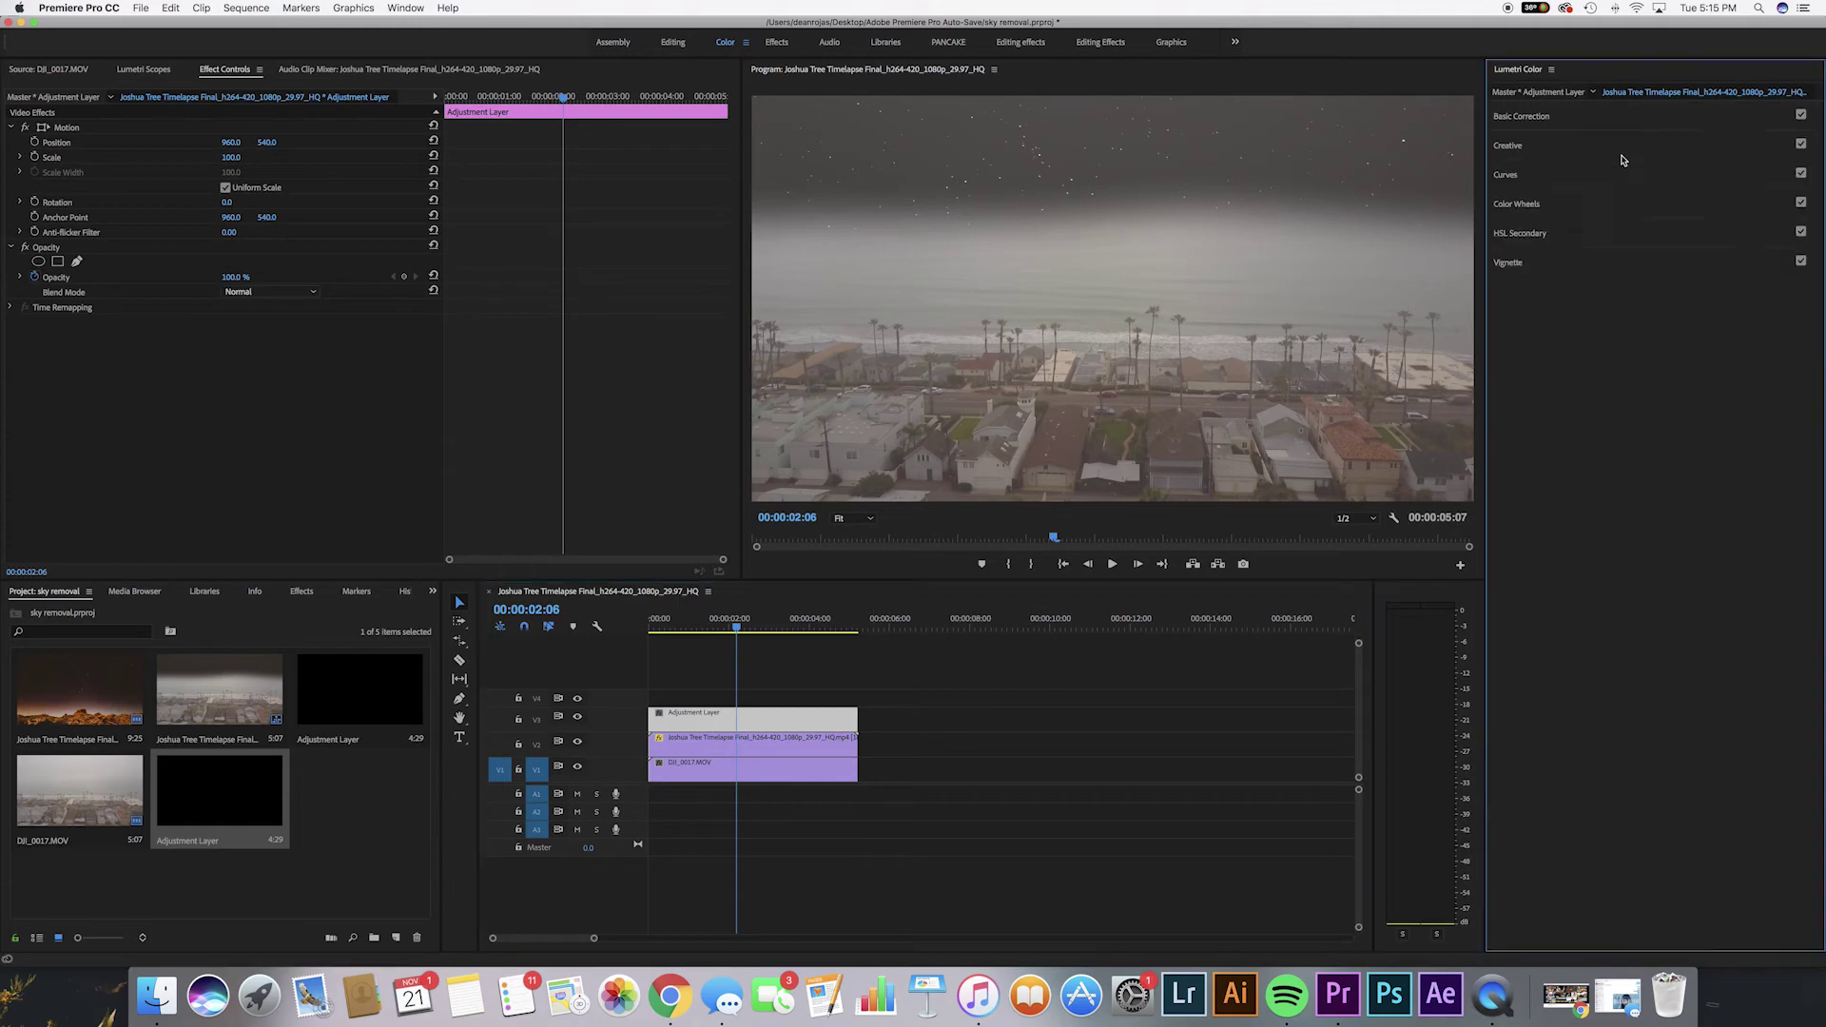
pyautogui.click(1619, 146)
pyautogui.click(1611, 174)
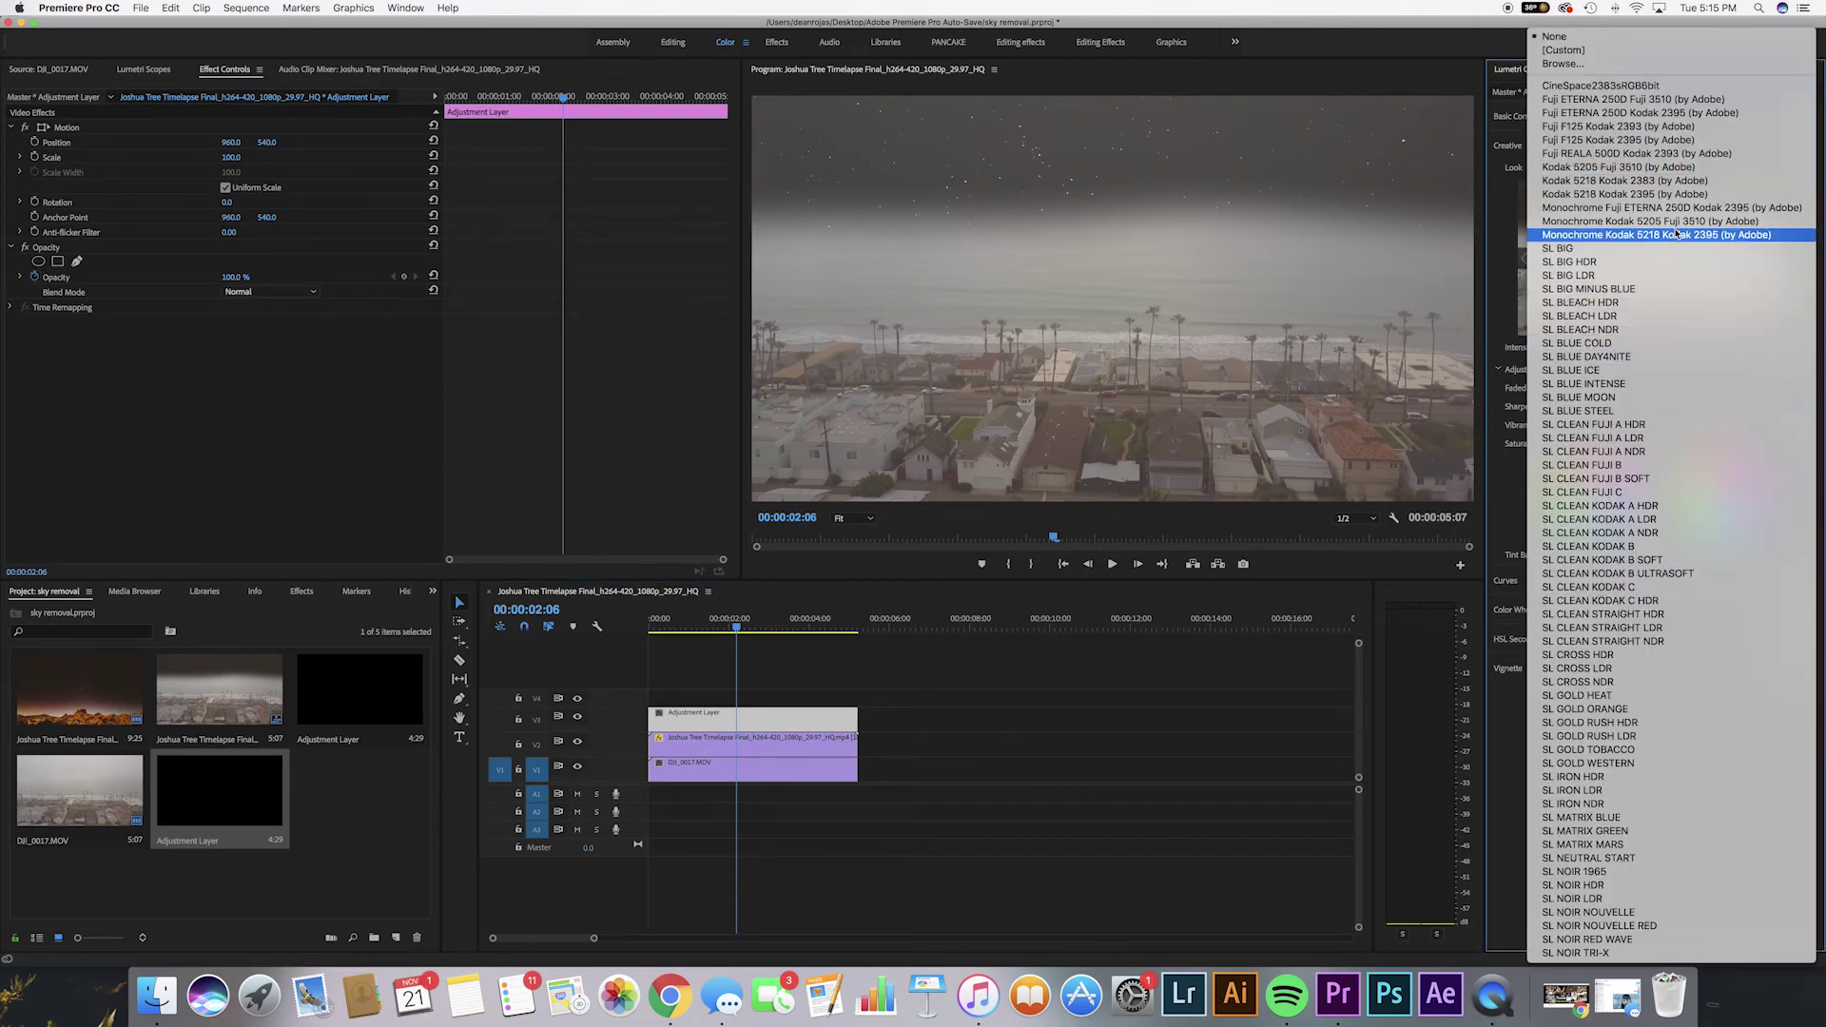
pyautogui.click(1654, 208)
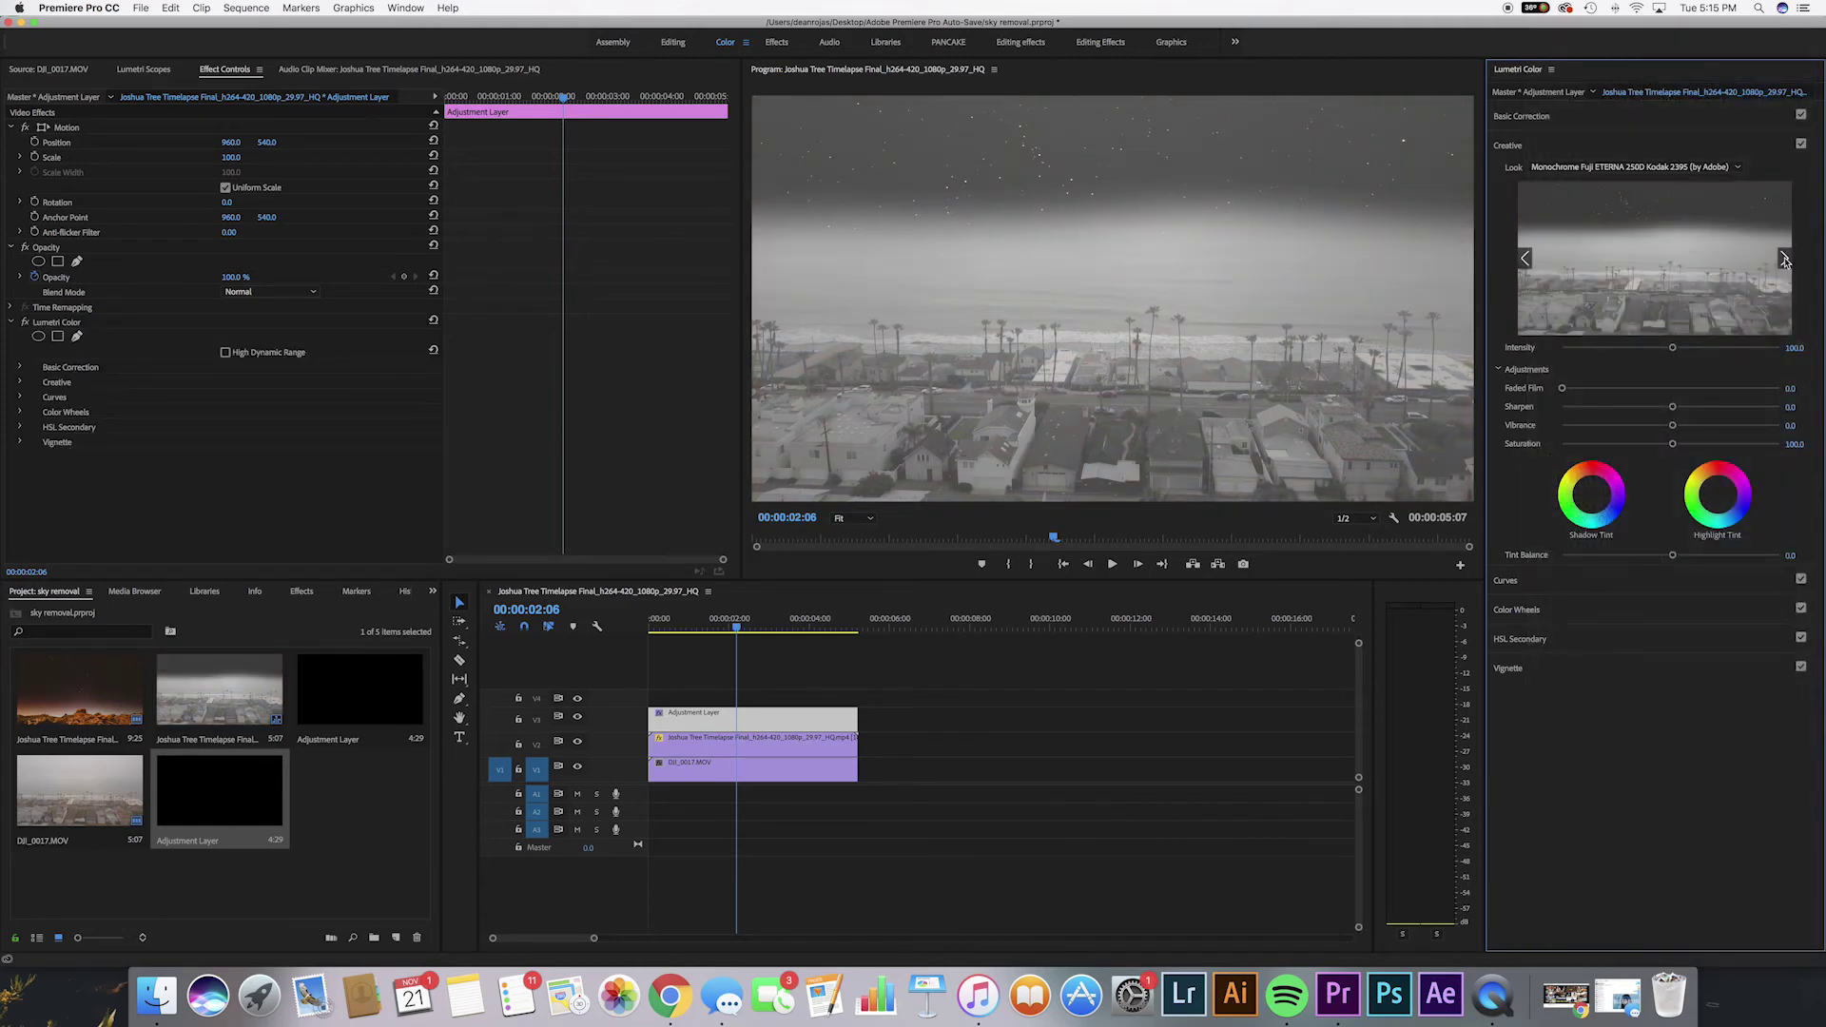
pyautogui.click(1785, 259)
pyautogui.click(1785, 259)
pyautogui.click(1784, 259)
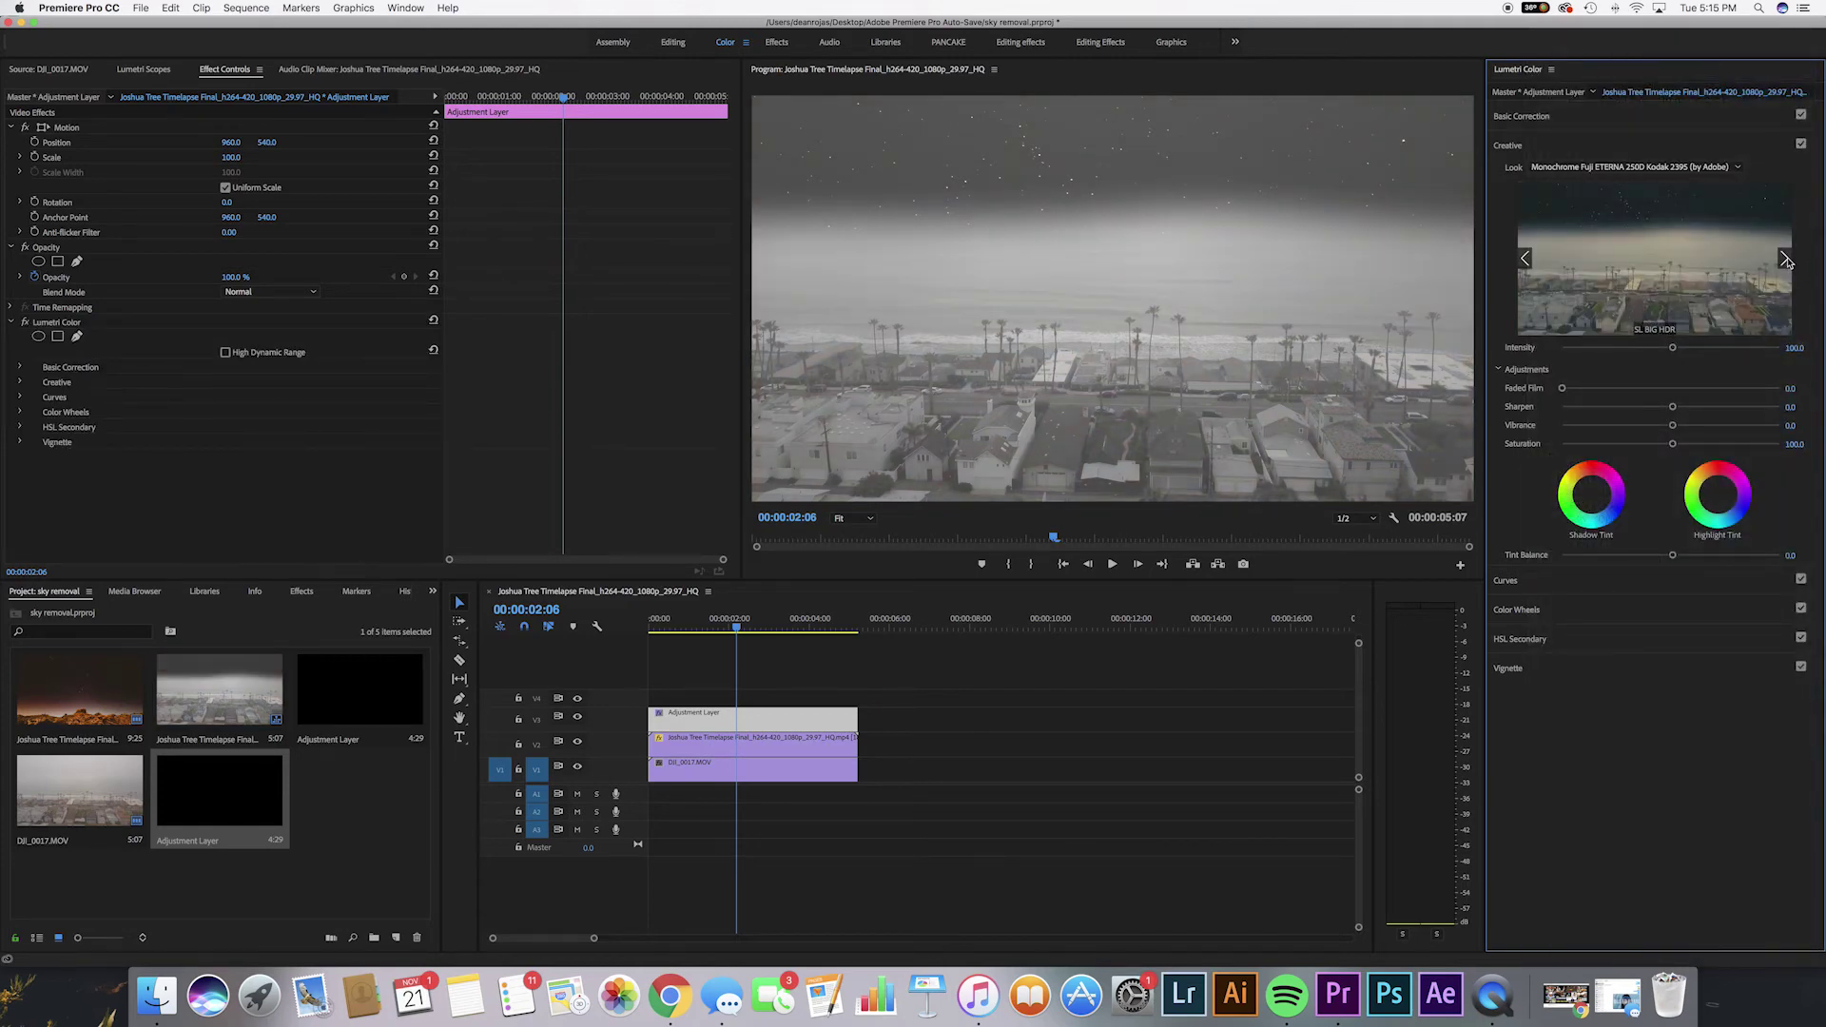
pyautogui.click(1581, 251)
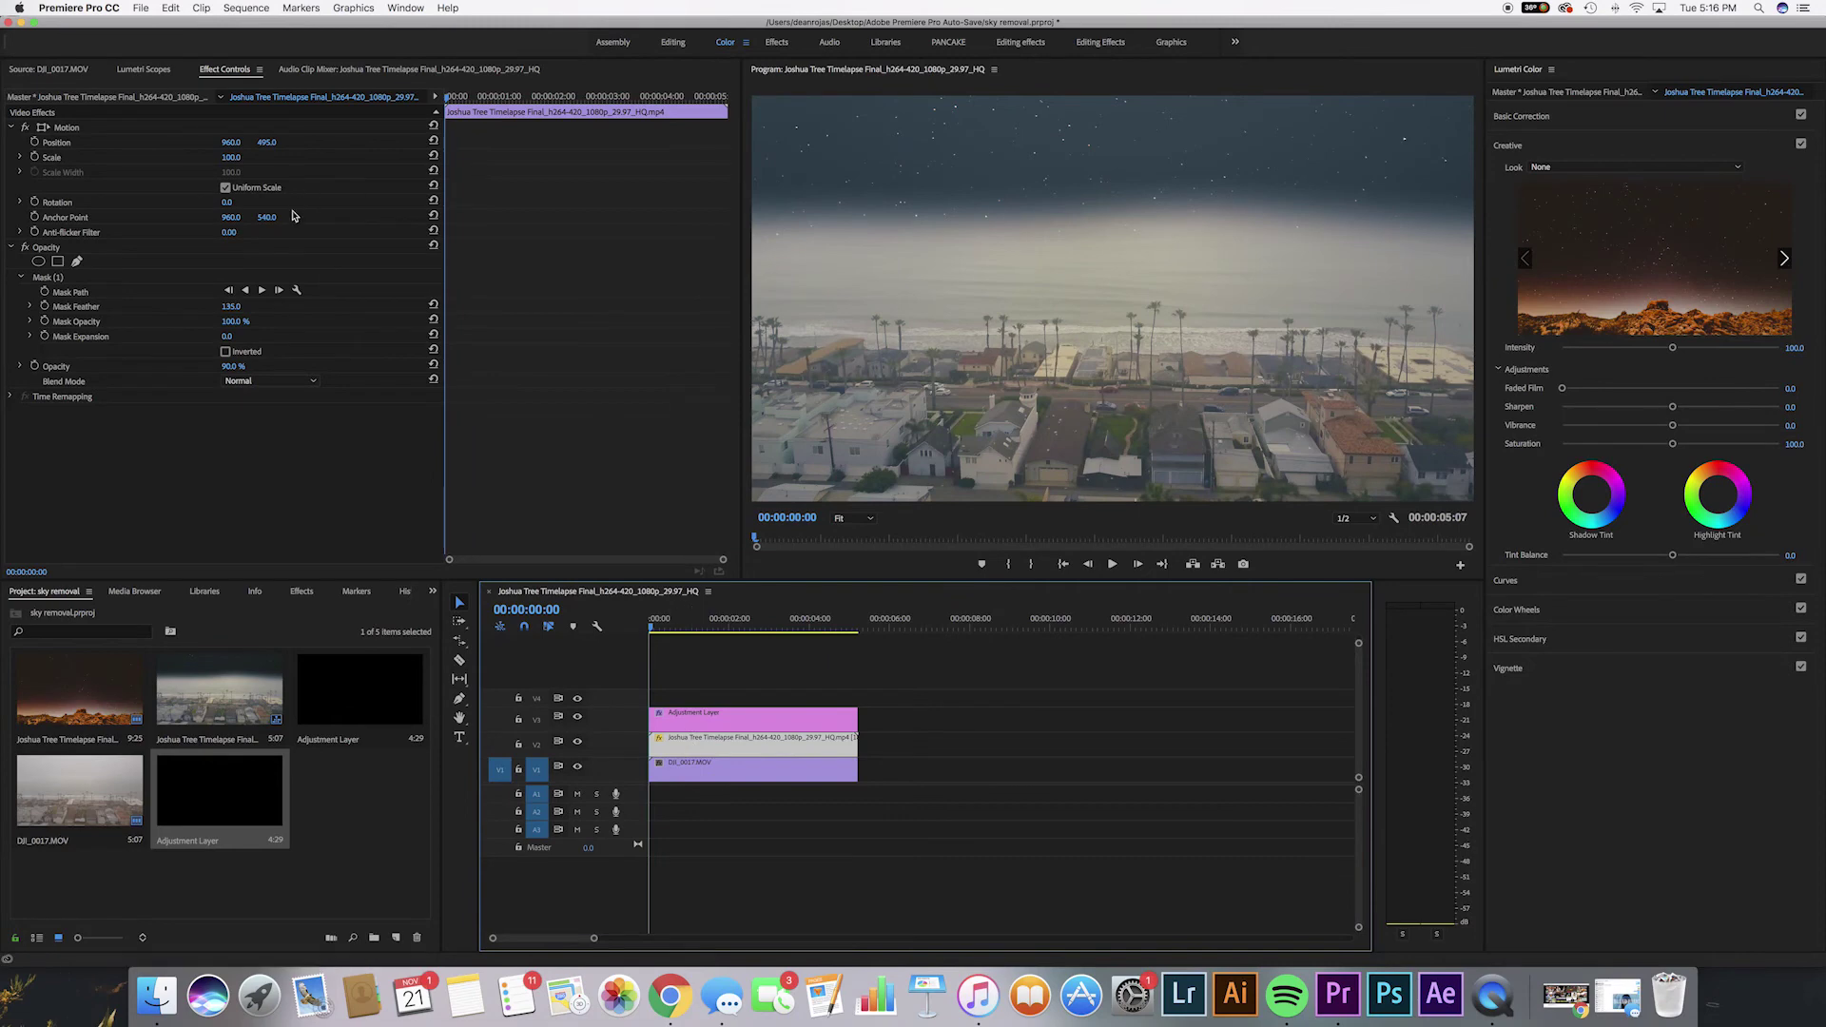
# Lower the timelapse opacity to about 80% and scrub its Position Y to 534
pyautogui.moveTo(237, 367); pyautogui.dragTo(228, 367)
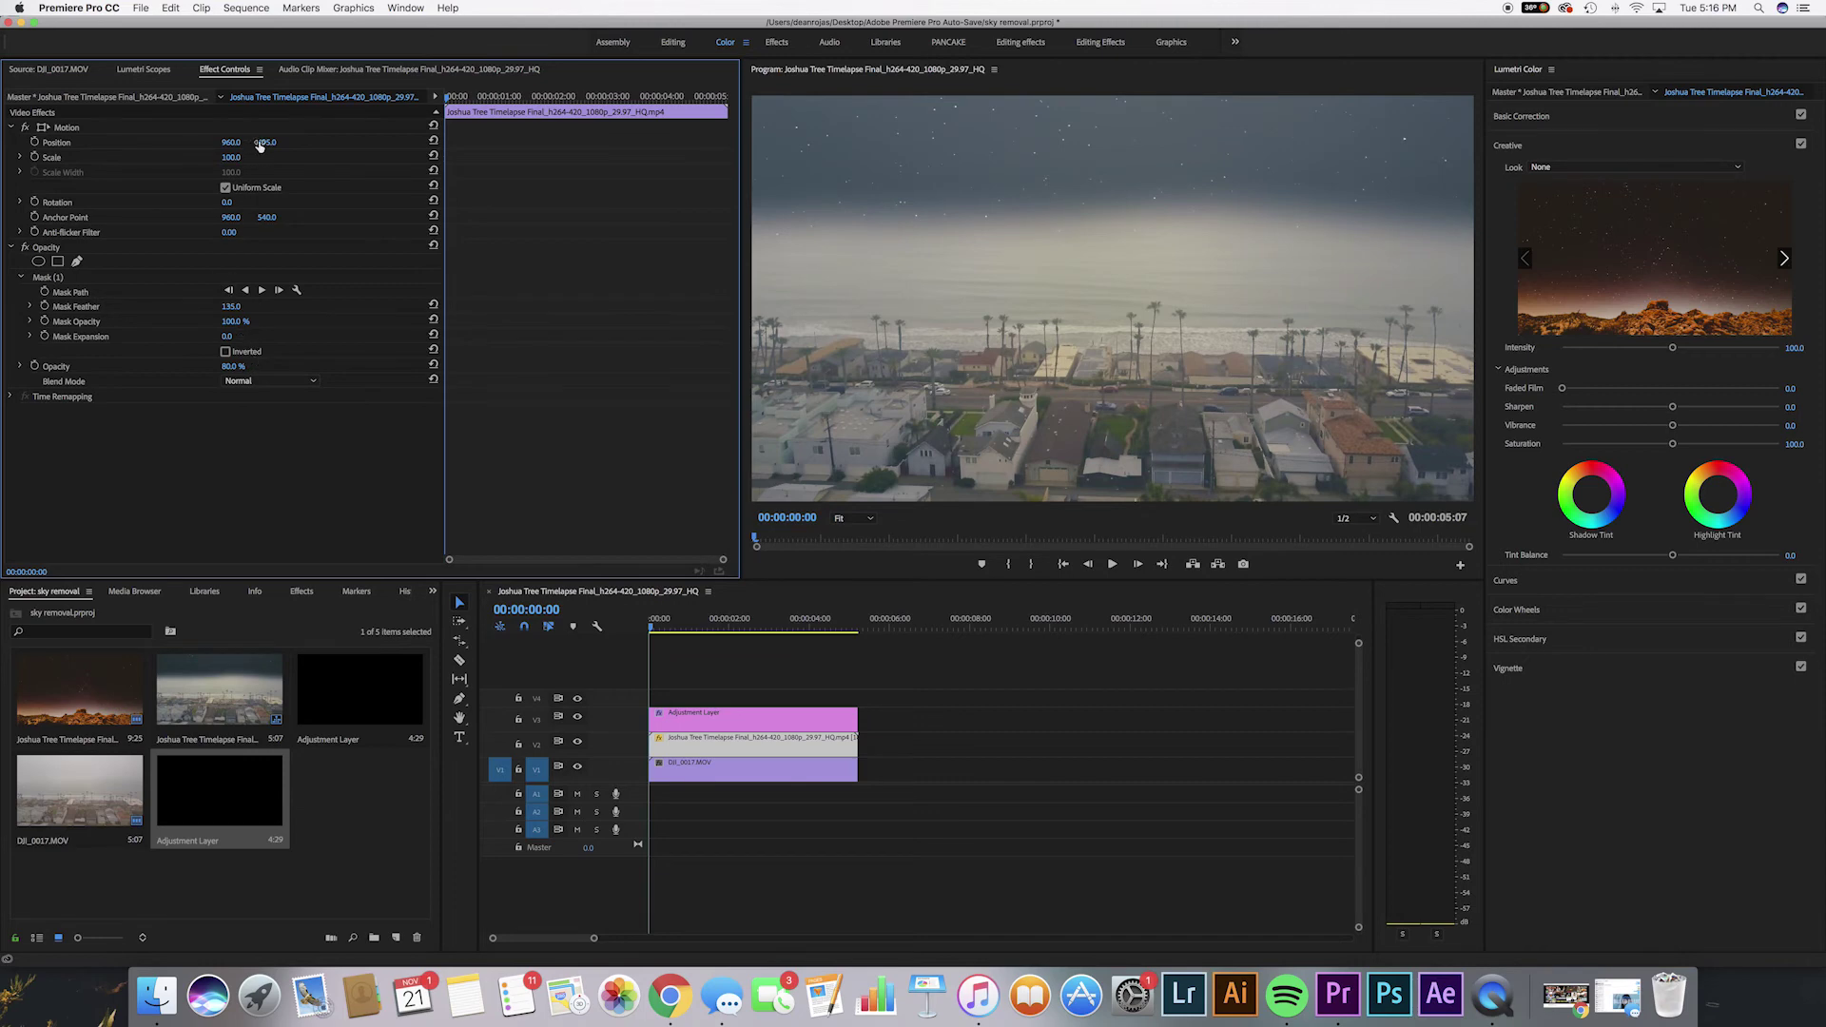
pyautogui.moveTo(266, 141); pyautogui.dragTo(281, 142)
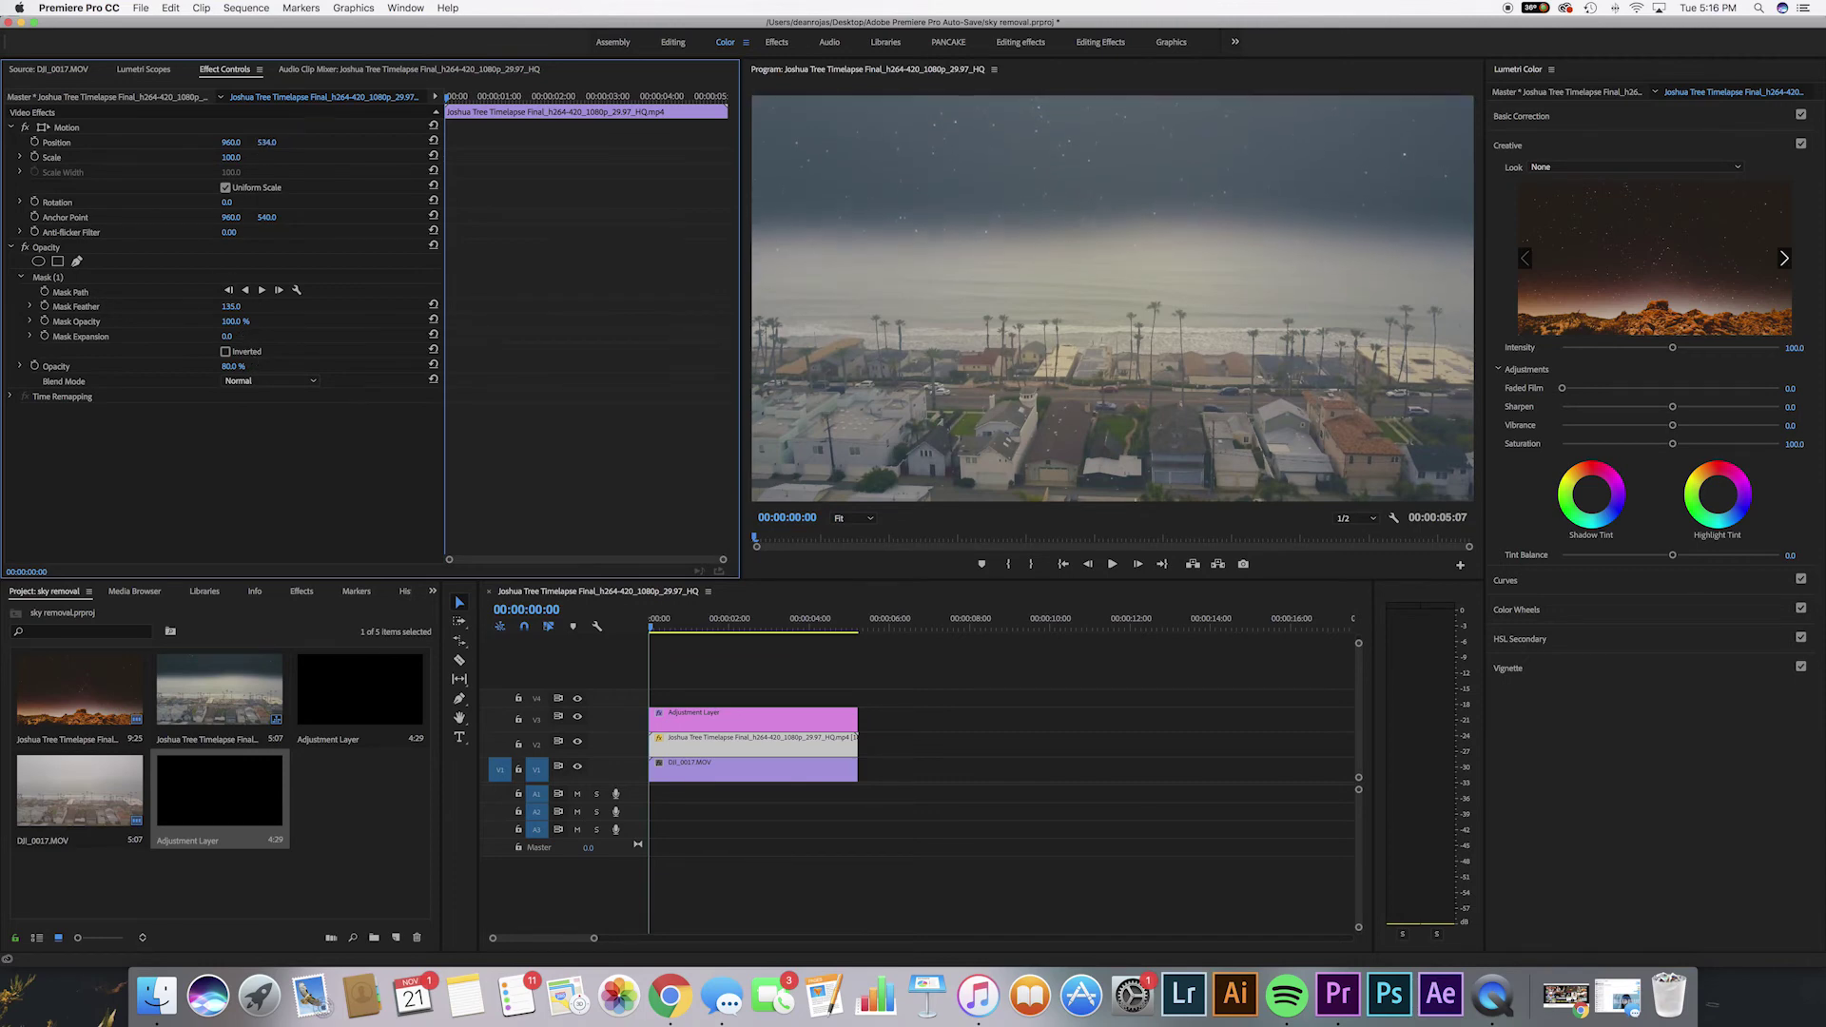